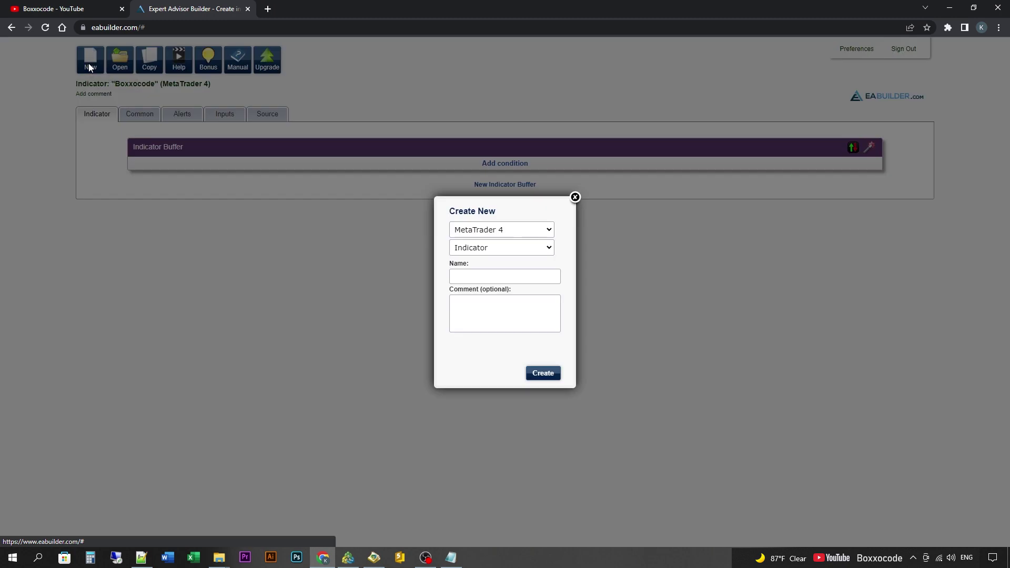
# Step: Create a new MetaTrader 4 indicator named "MA Crossover Color"
pyautogui.click(459, 276)
pyautogui.write('MA Cross')
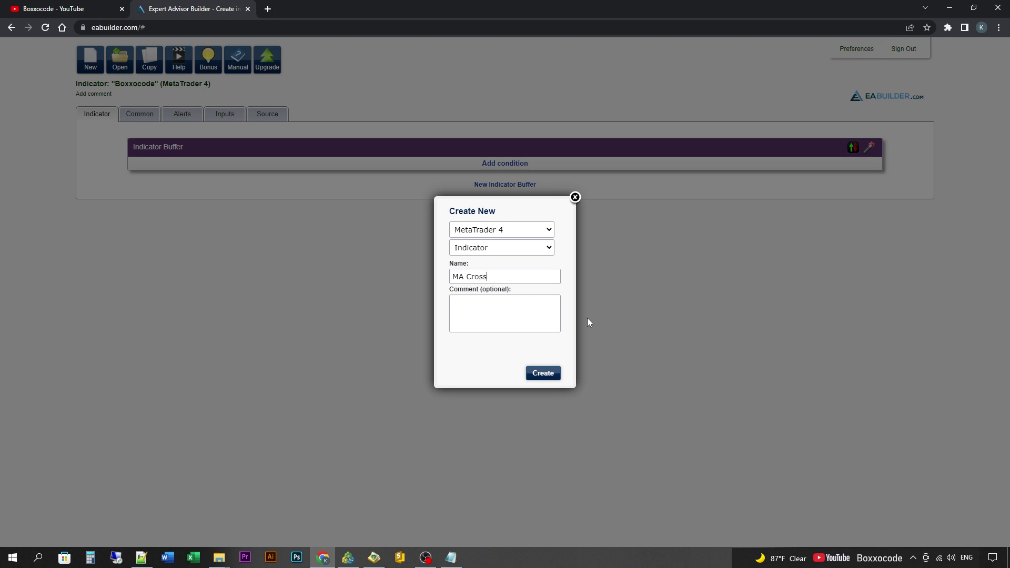
pyautogui.write('over Color')
pyautogui.click(543, 375)
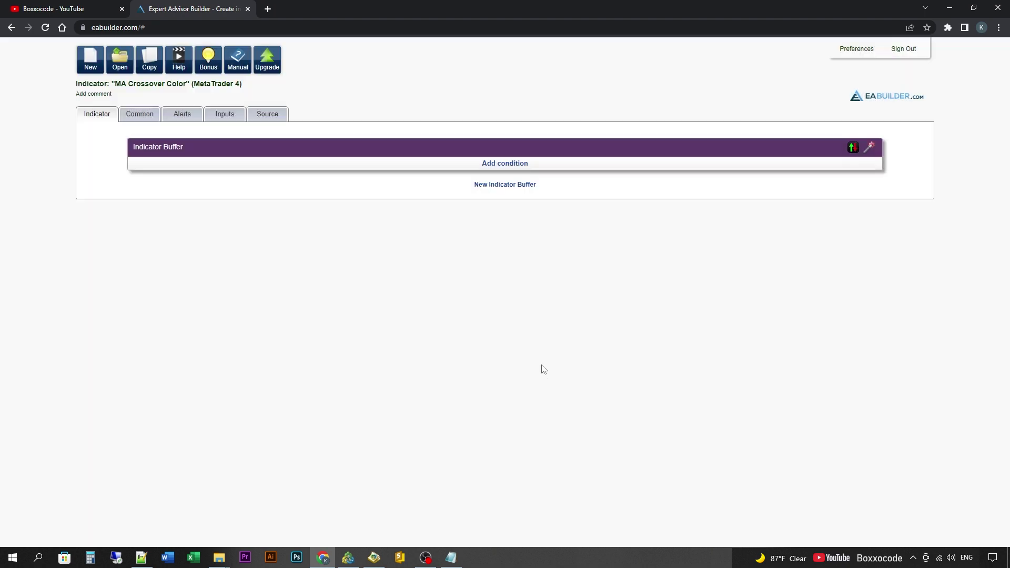
# Step: Add an int input named Fast_MA with a value of 5 to the indicator's inputs
pyautogui.click(230, 119)
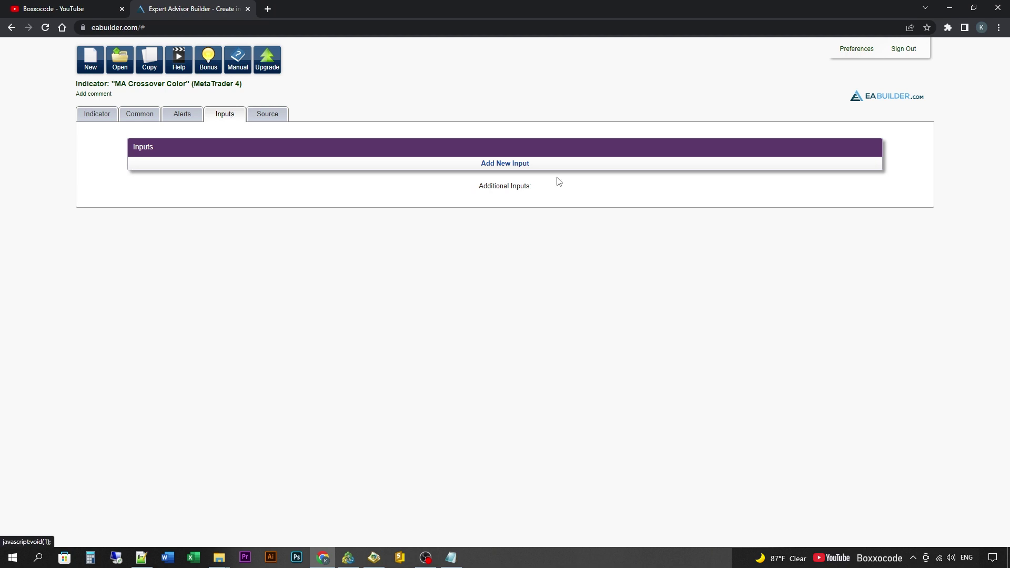
pyautogui.click(500, 170)
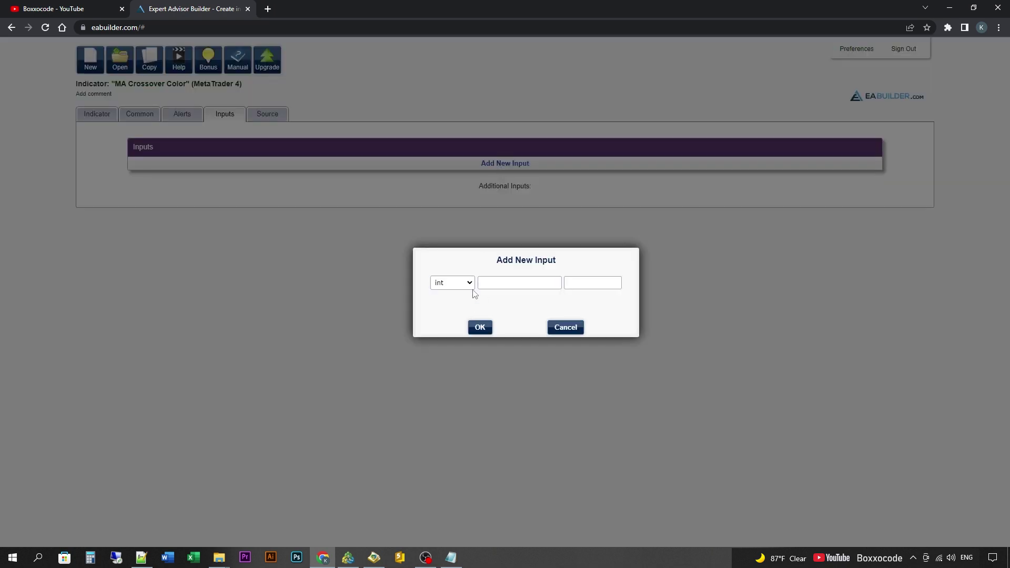
pyautogui.write('Fast_MA')
pyautogui.click(586, 288)
pyautogui.click(481, 329)
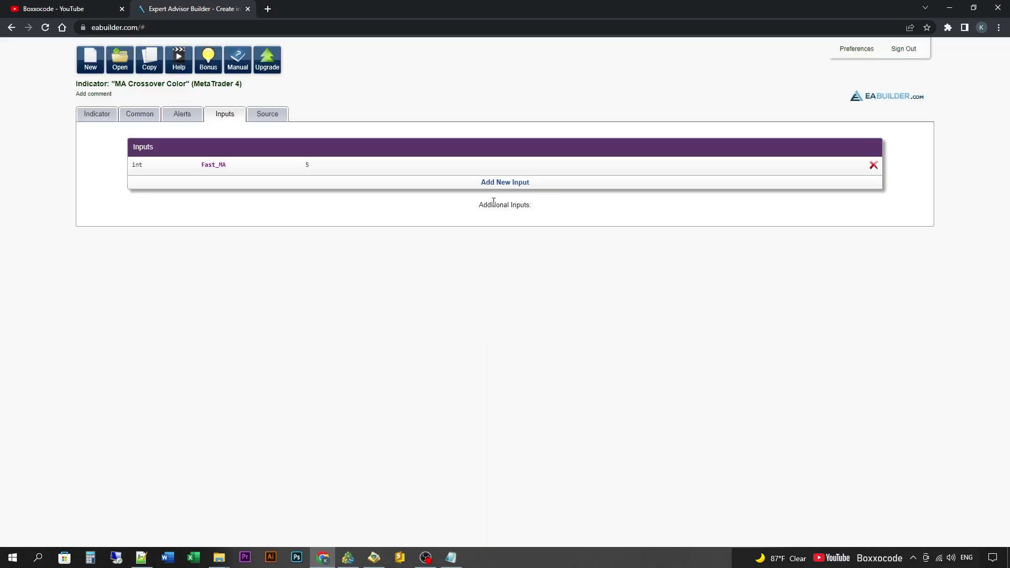
# Step: Add a second int input named Slow_MA with a value of 14
pyautogui.click(506, 183)
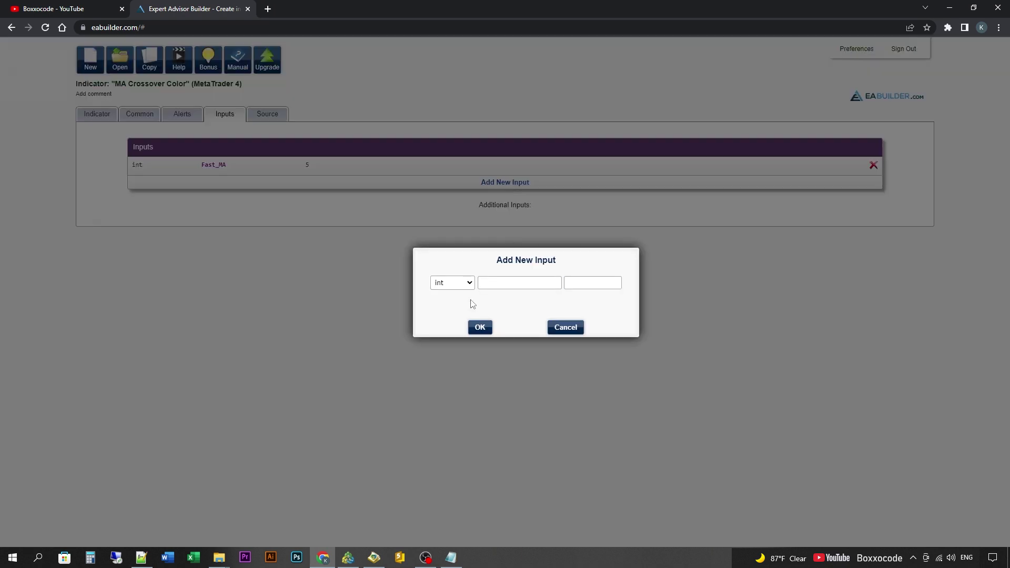
pyautogui.write('Slow_MA')
pyautogui.click(575, 284)
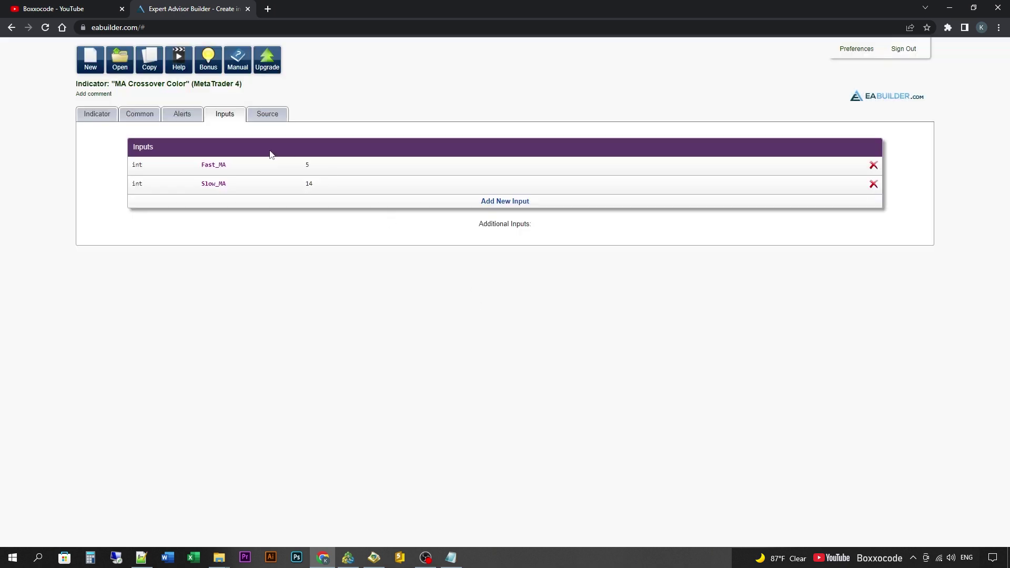
# Step: Start a condition in the indicator buffer with Moving Average as its first operand, linking its period to the Fast_MA input
pyautogui.click(100, 116)
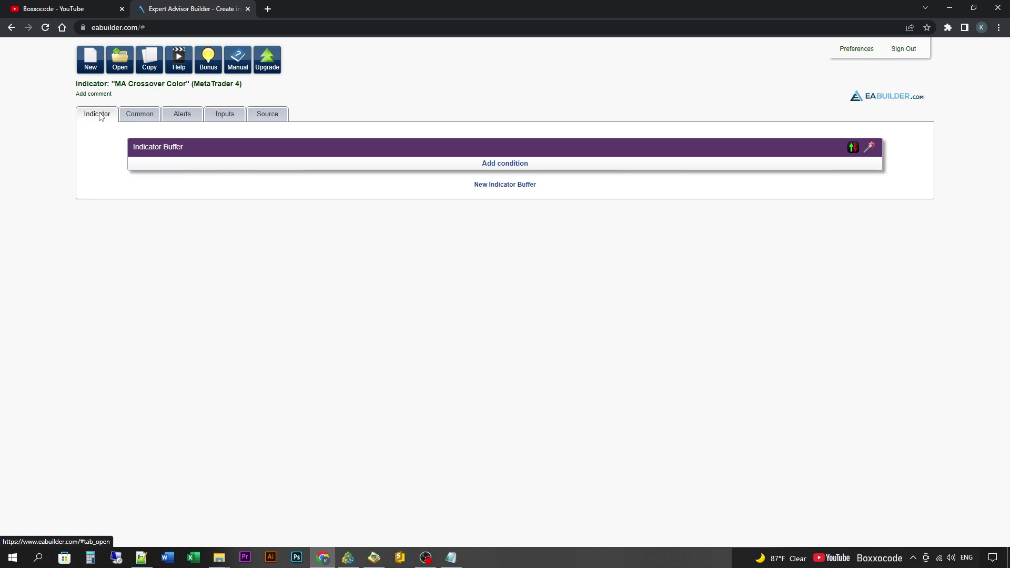
pyautogui.click(496, 165)
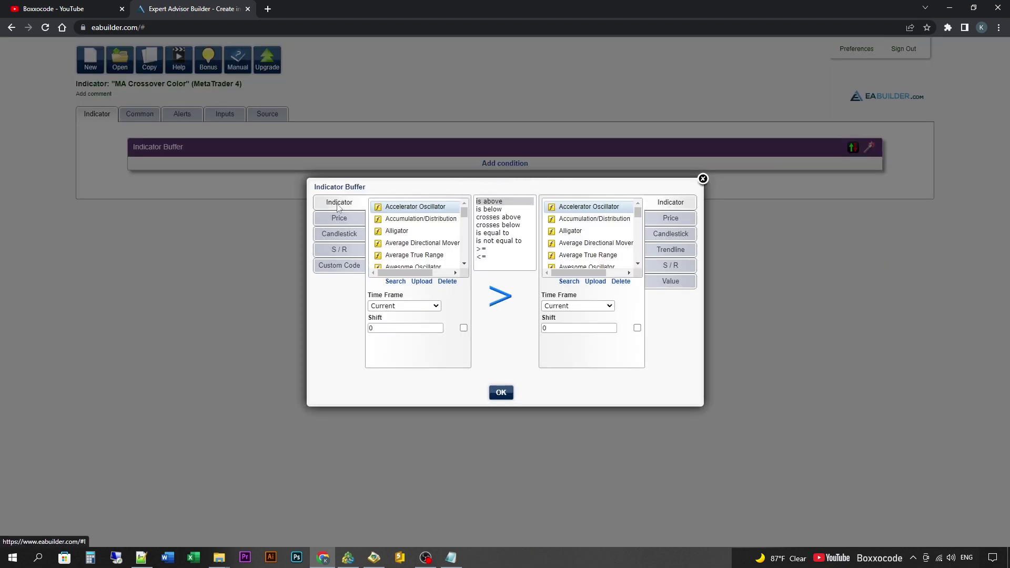
pyautogui.scroll(-5, 412, 222)
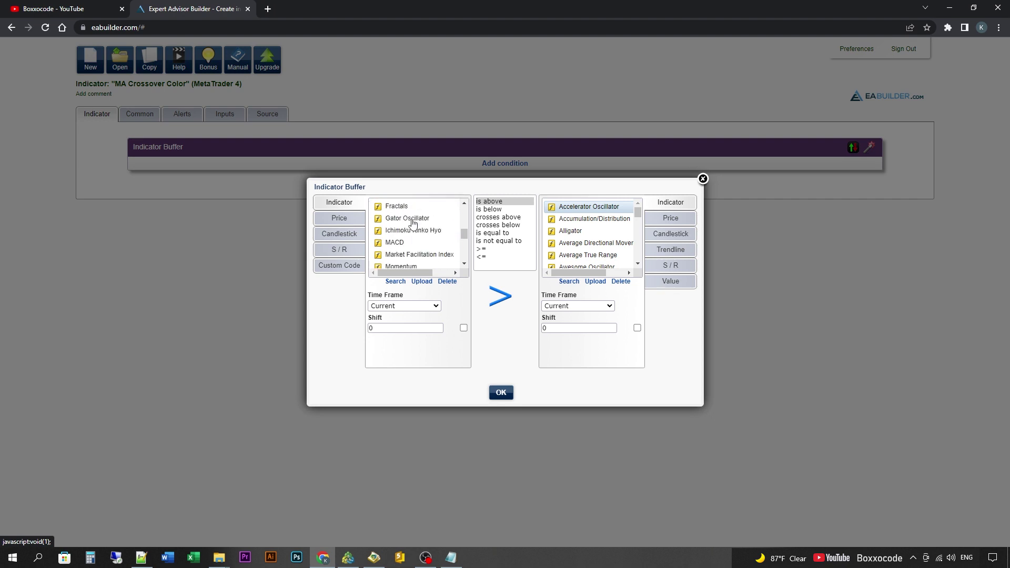
pyautogui.scroll(-1, 414, 224)
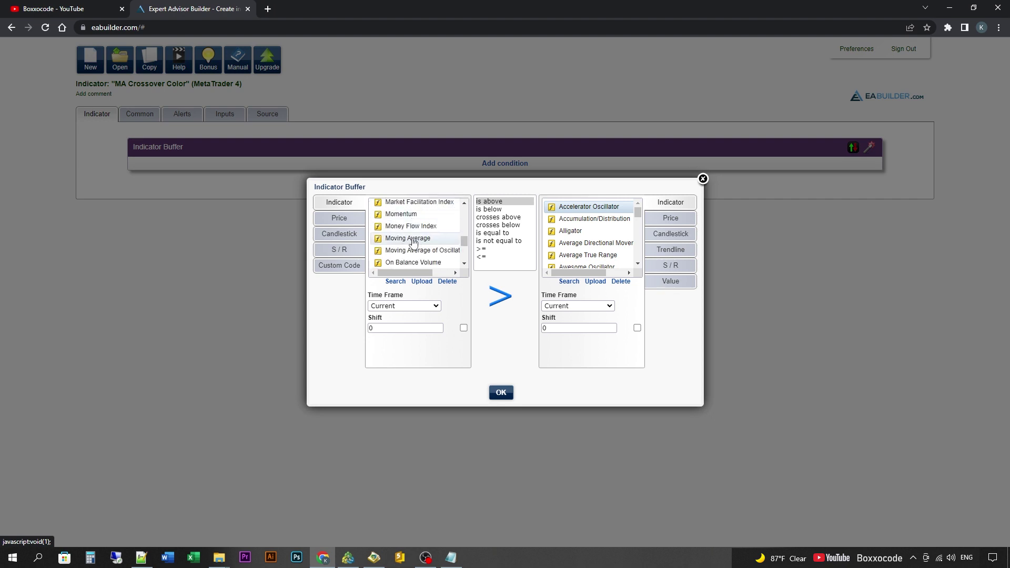
pyautogui.click(413, 240)
pyautogui.click(380, 328)
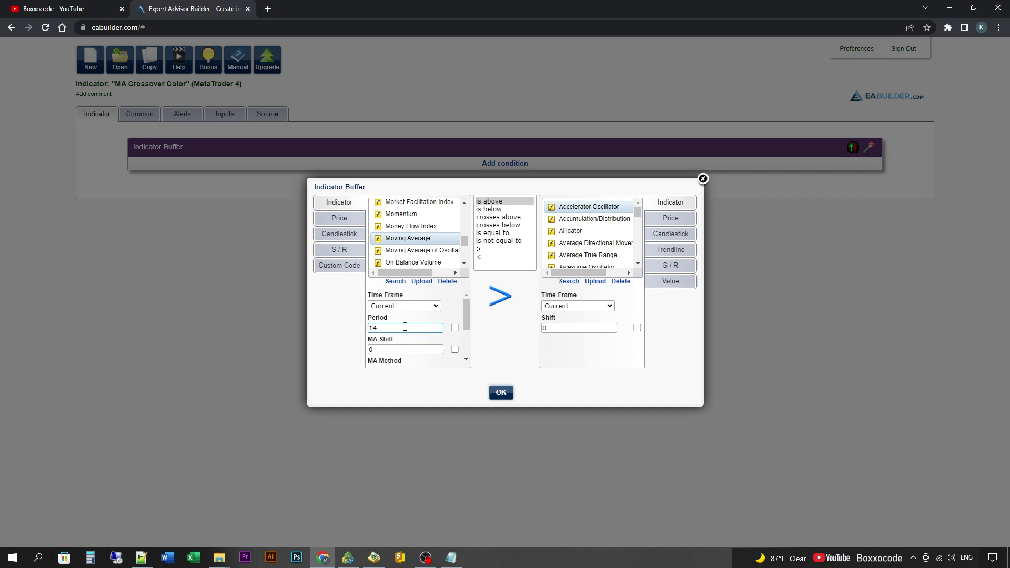
pyautogui.click(455, 327)
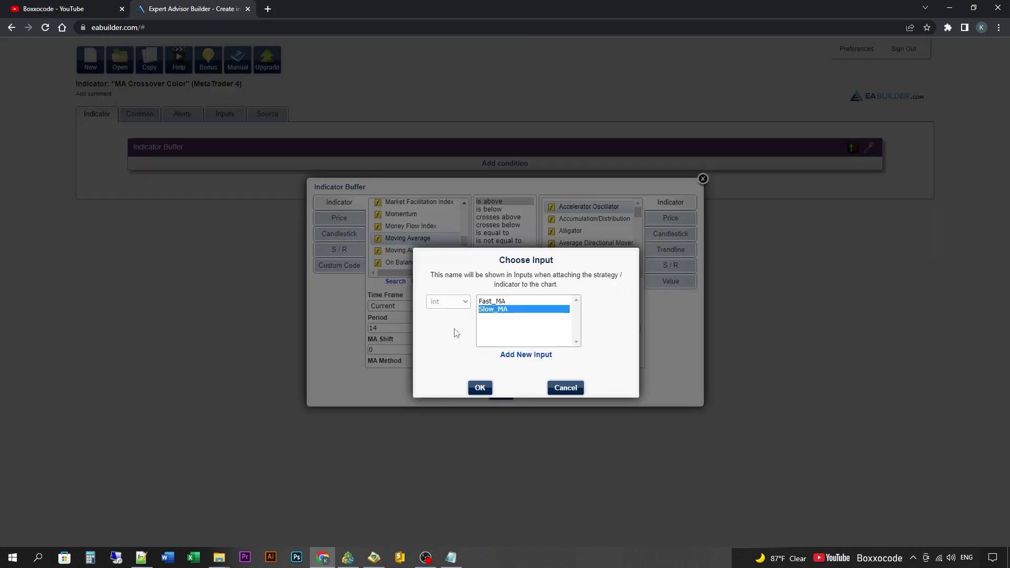
pyautogui.click(496, 302)
pyautogui.click(481, 389)
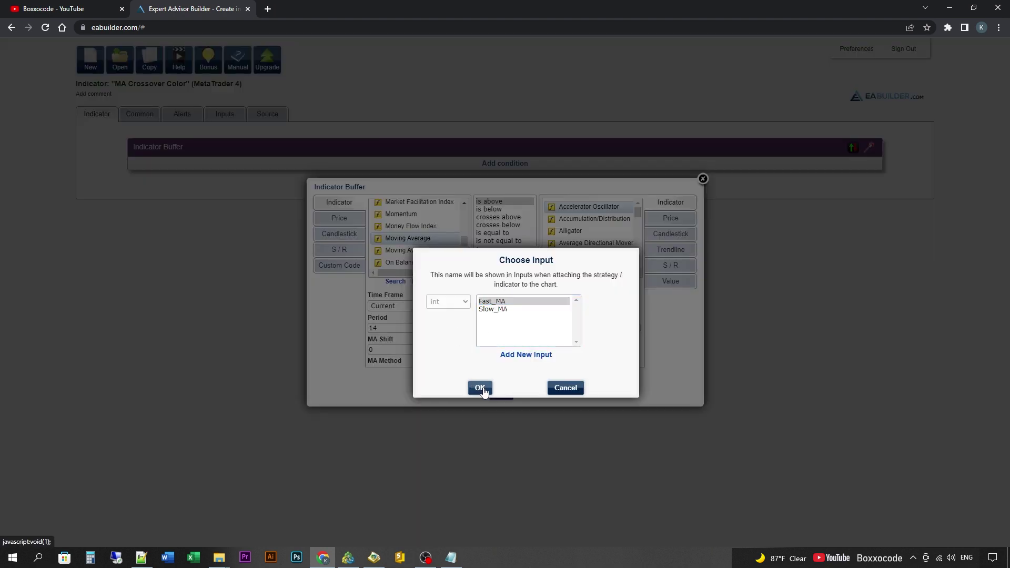
# Step: Complete the condition so that the moving average is above the fixed value 0, and save it
pyautogui.moveTo(466, 323)
pyautogui.mouseDown()
pyautogui.moveTo(465, 346)
pyautogui.moveTo(466, 309)
pyautogui.mouseUp()
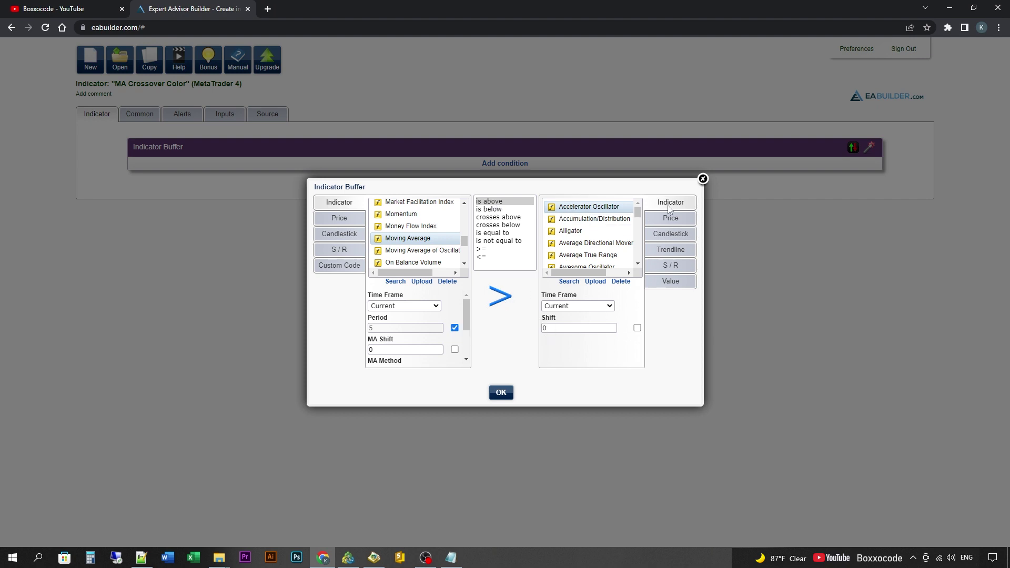
pyautogui.click(671, 283)
pyautogui.click(561, 218)
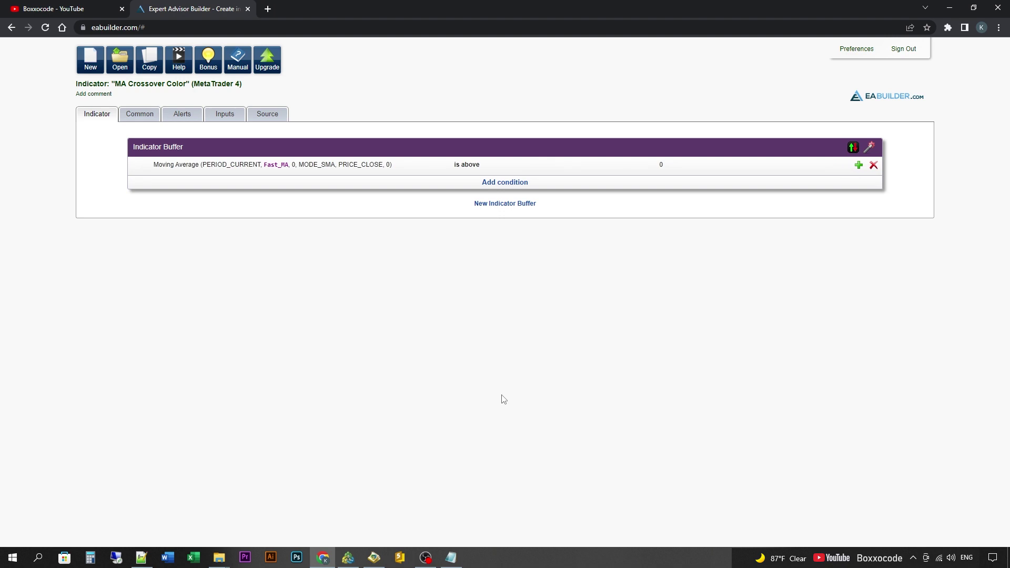
# Step: Set the indicator buffer's display style to a solid Line with a width of 3
pyautogui.click(853, 148)
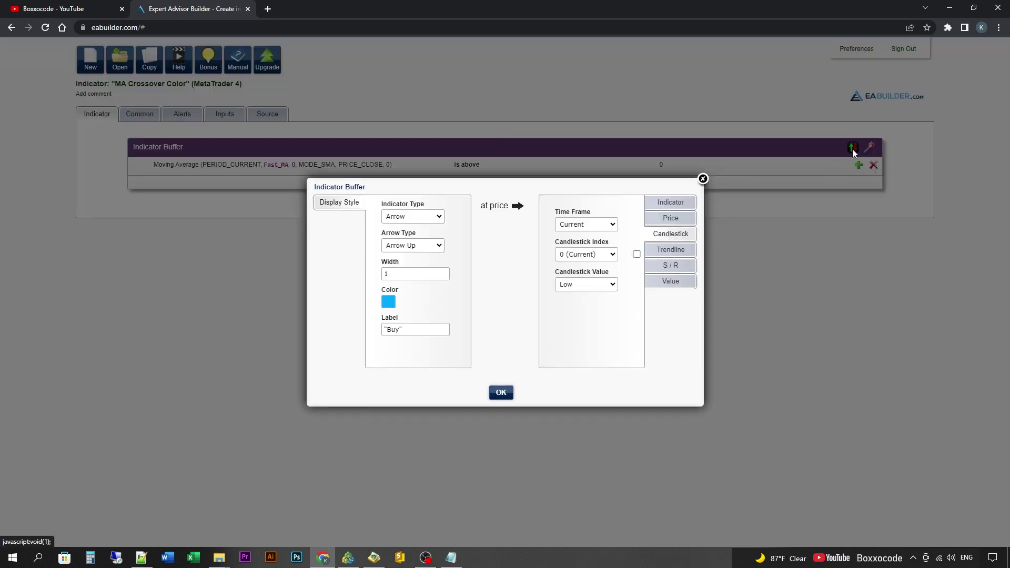
pyautogui.click(417, 219)
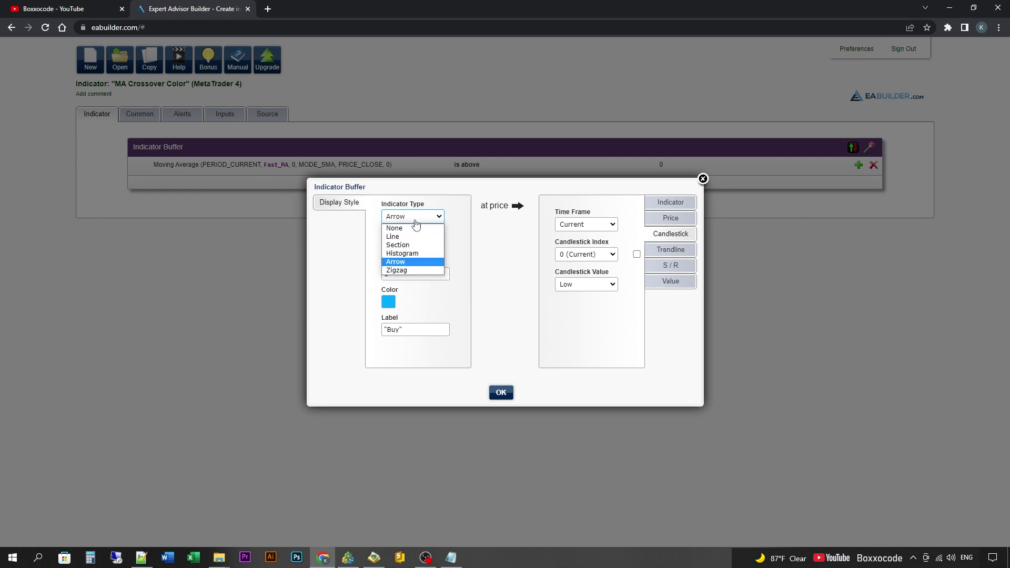
pyautogui.click(399, 237)
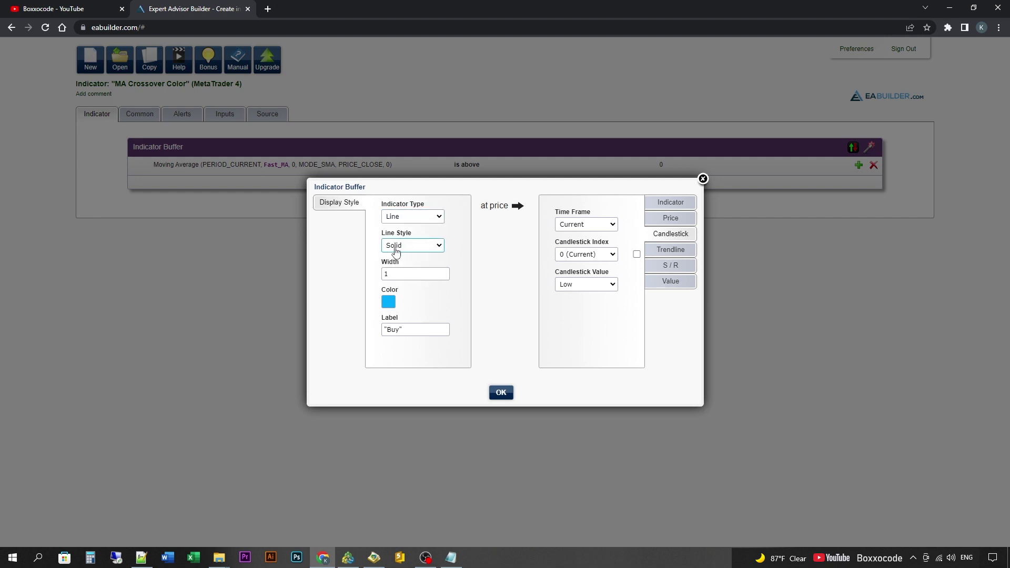
pyautogui.moveTo(399, 274); pyautogui.dragTo(377, 281)
pyautogui.write('3')
# Step: Change the buffer line's color to orange, ff8000
pyautogui.click(388, 303)
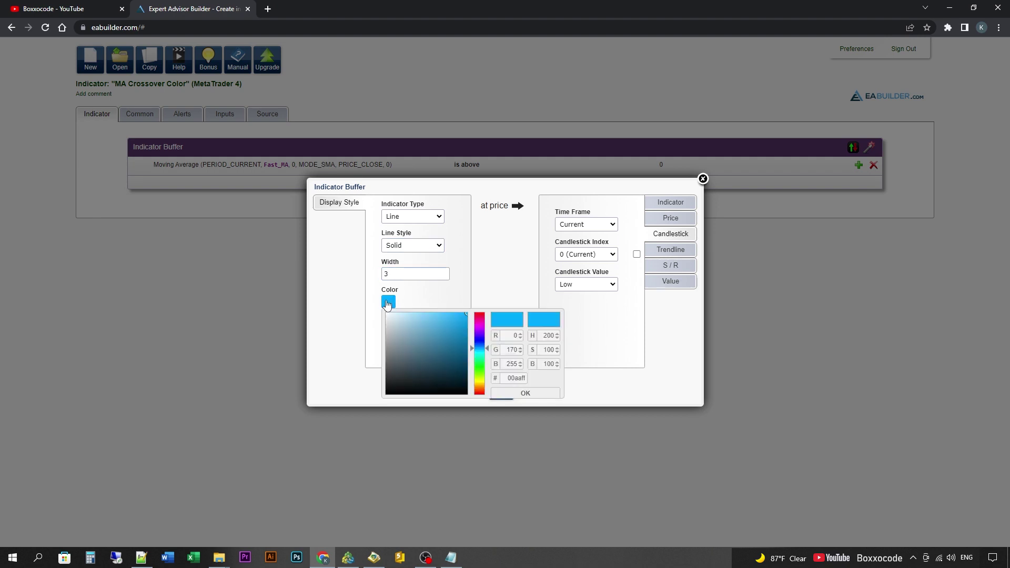
pyautogui.click(481, 326)
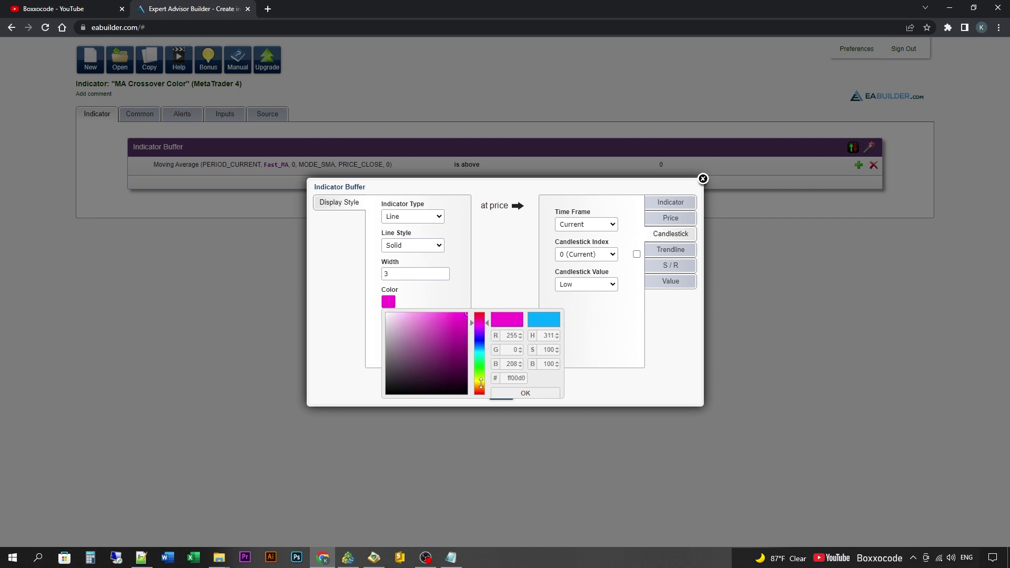
pyautogui.click(482, 389)
pyautogui.moveTo(482, 386); pyautogui.dragTo(481, 388)
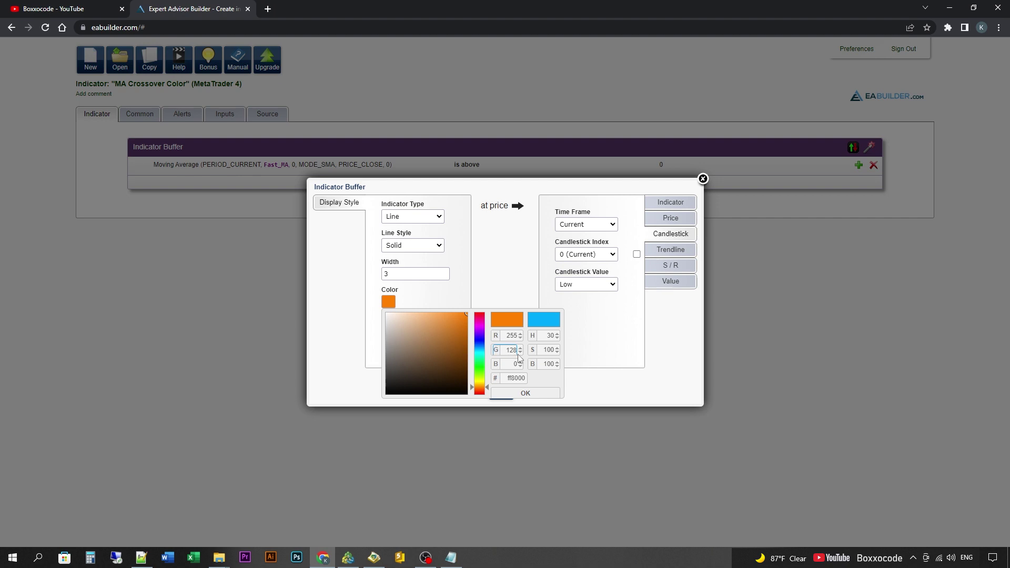
pyautogui.click(522, 396)
# Step: Replace the buffer line's label text with "Fast MA", keeping the quotation marks
pyautogui.click(435, 332)
pyautogui.moveTo(402, 330); pyautogui.dragTo(391, 329)
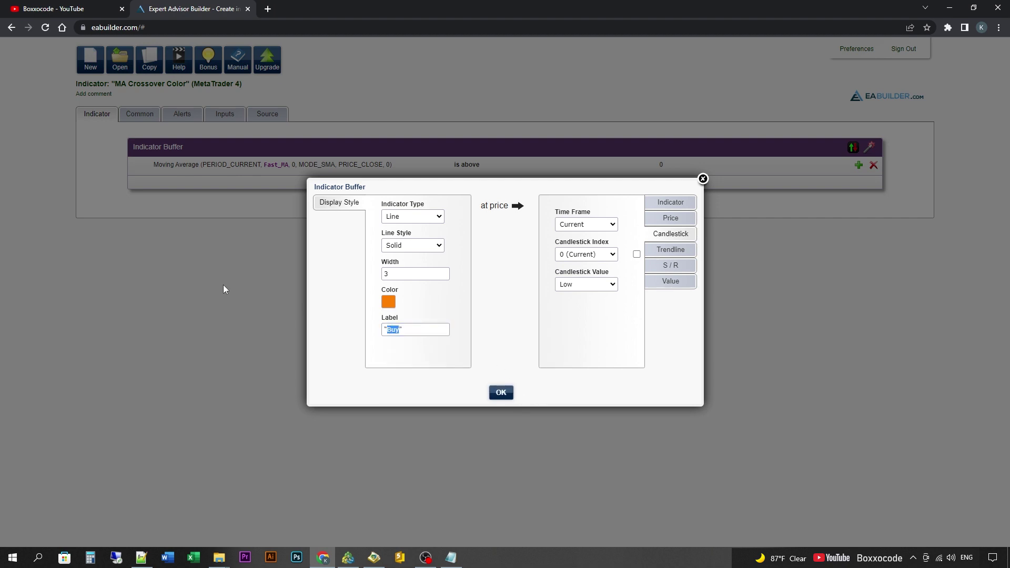
pyautogui.write('Fast MA')
# Step: Plot the line at the price of a simple Moving Average on Close with its period linked to Fast_MA, and save the display settings
pyautogui.click(673, 205)
pyautogui.scroll(-5, 592, 242)
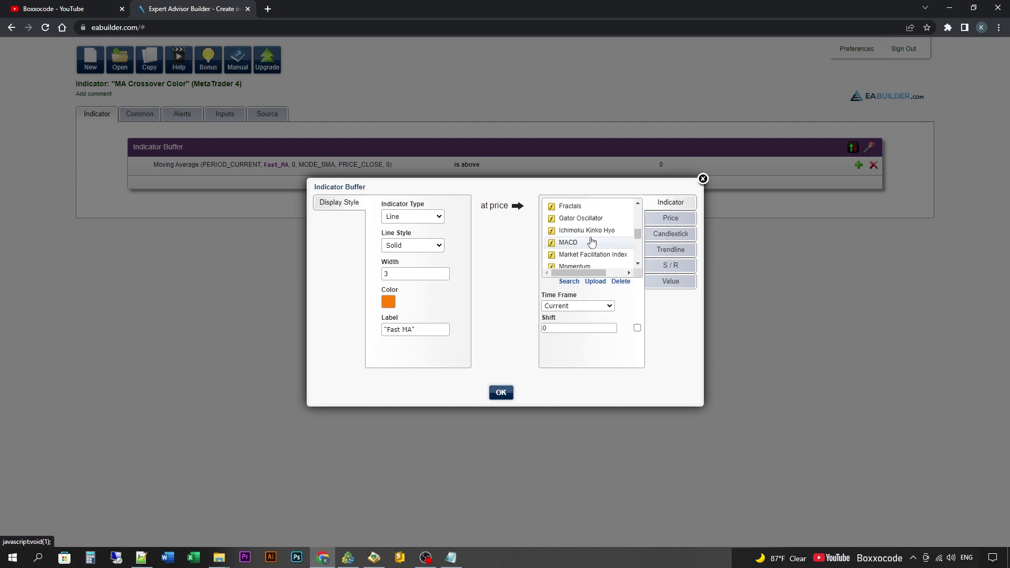
pyautogui.scroll(-2, 591, 242)
pyautogui.click(589, 239)
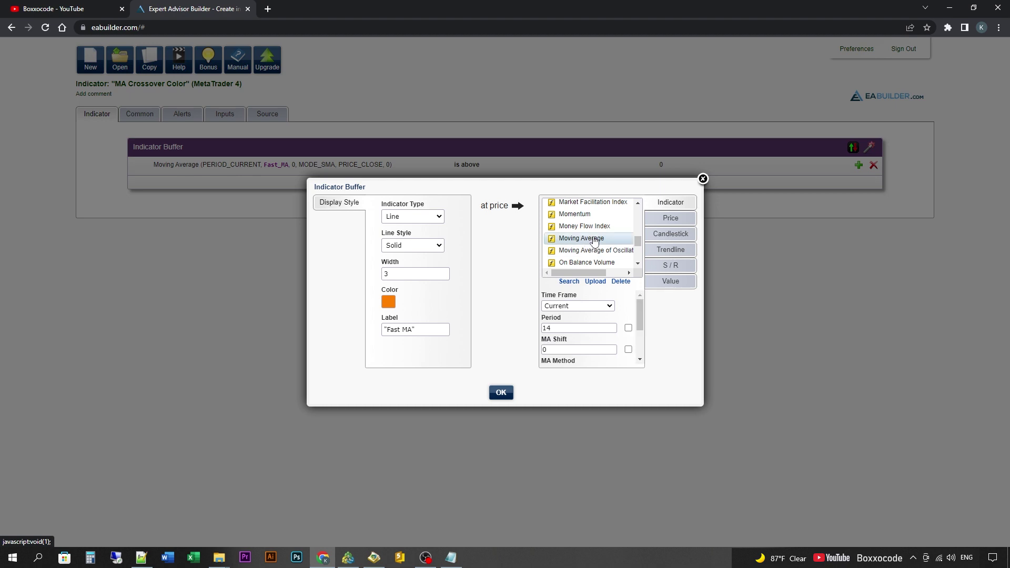
pyautogui.click(551, 329)
pyautogui.click(629, 328)
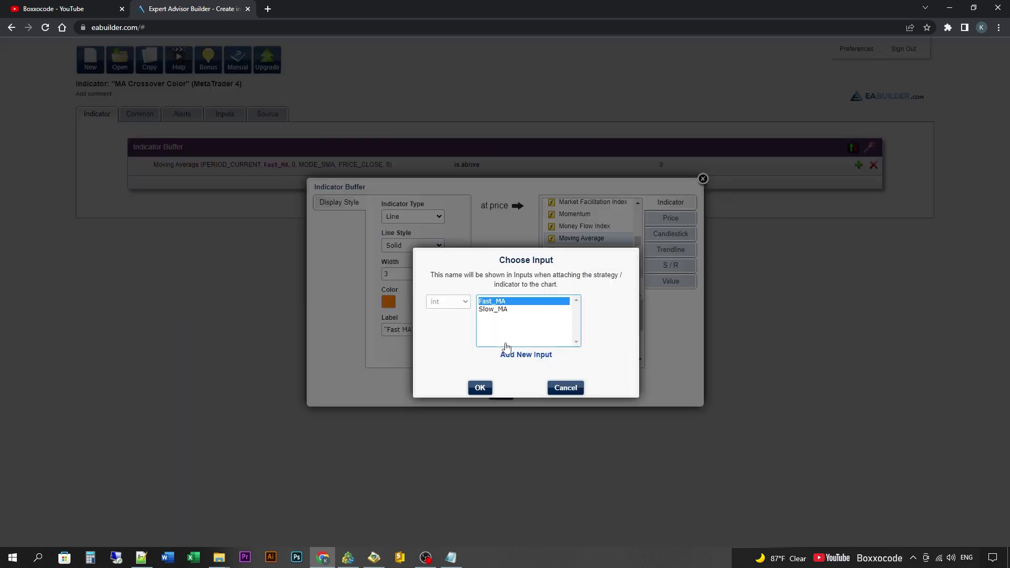
pyautogui.click(480, 388)
pyautogui.scroll(-2, 577, 319)
pyautogui.scroll(-1, 568, 345)
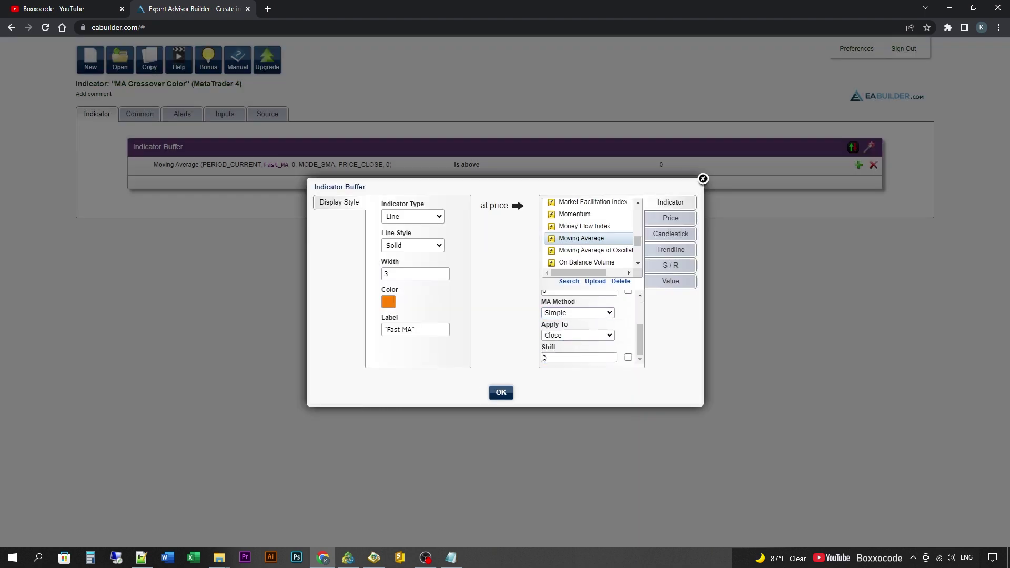
pyautogui.click(501, 395)
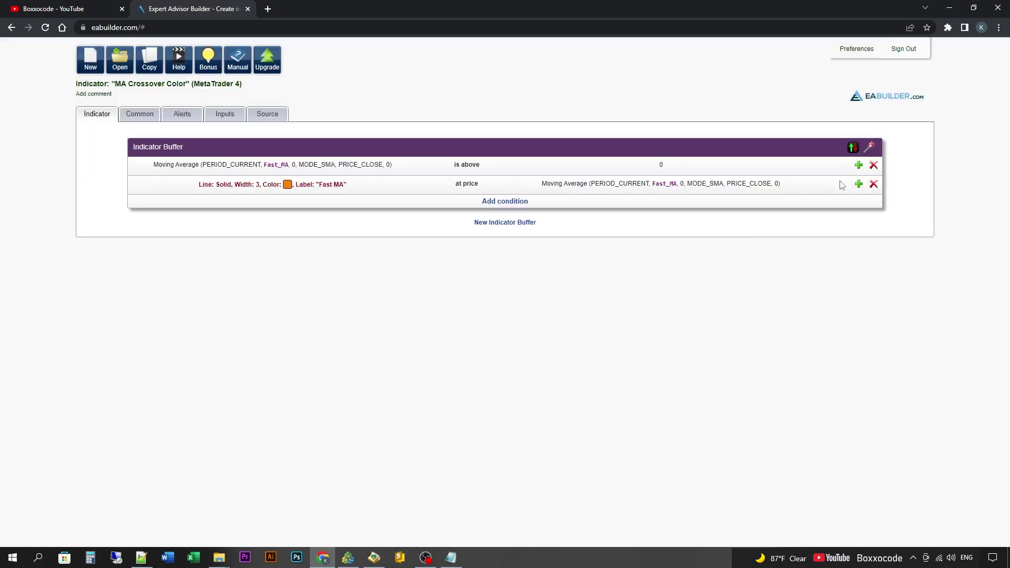
# Step: Add a second indicator buffer as the opposite of the first and change its condition's comparison to "is above"
pyautogui.click(512, 223)
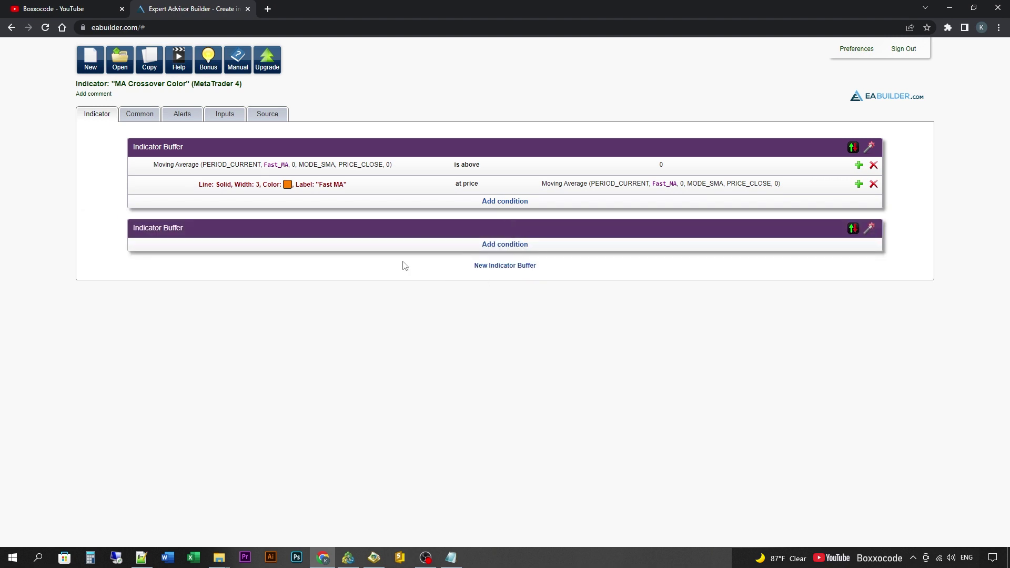
pyautogui.click(871, 230)
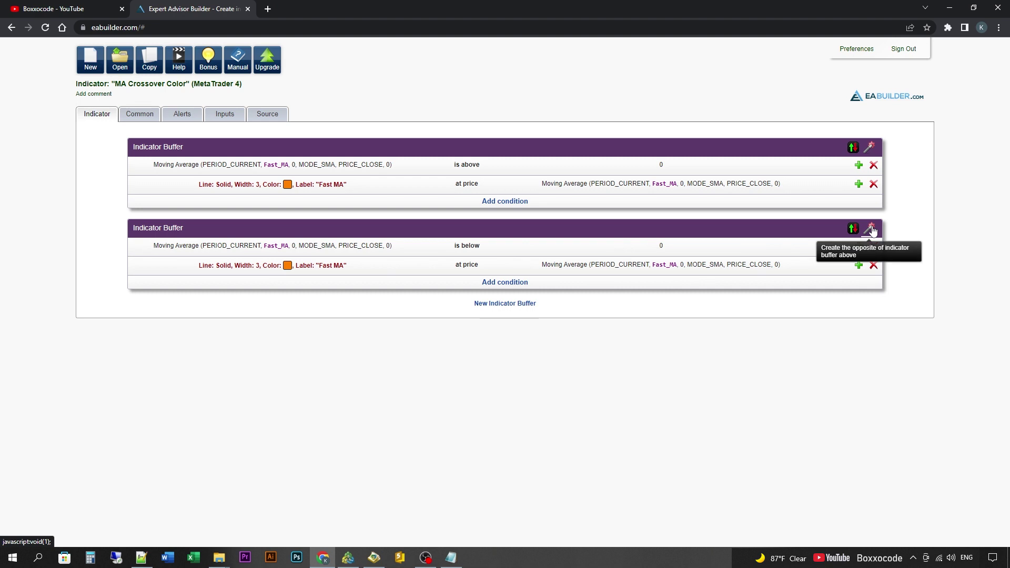
pyautogui.click(258, 246)
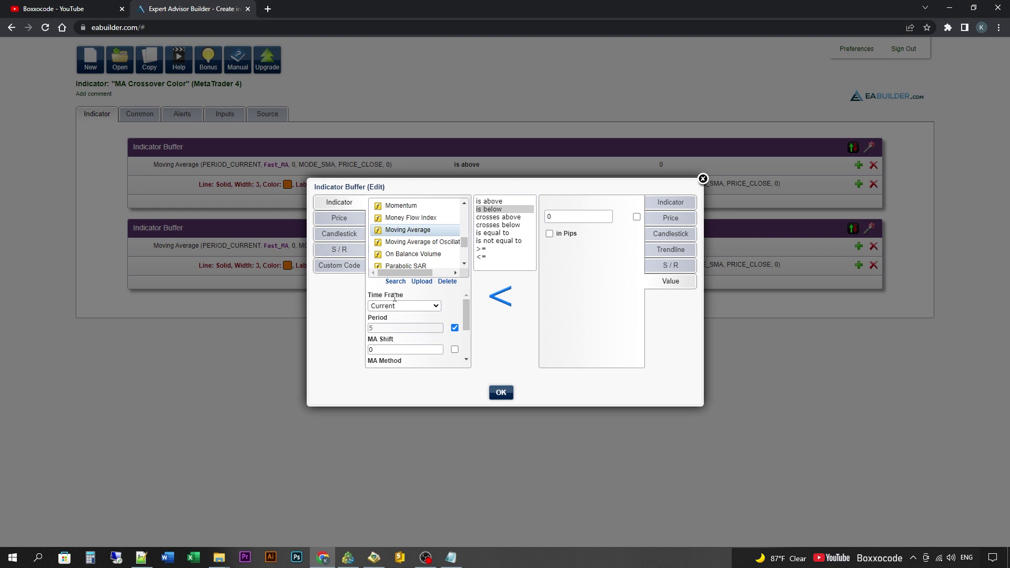
pyautogui.click(497, 203)
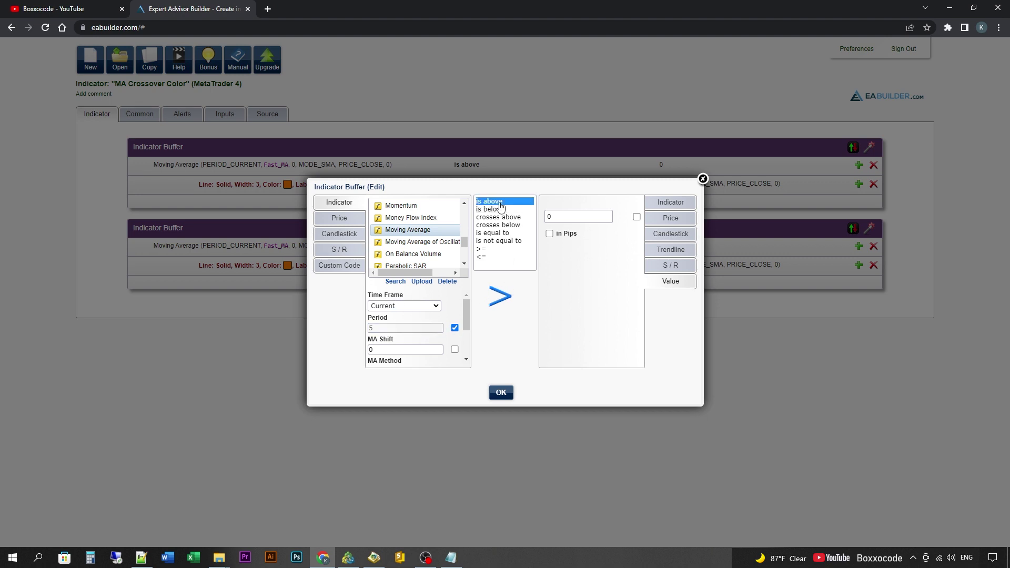
# Step: Reselect Moving Average as the second buffer condition's first operand and link its period to the Fast_MA input
pyautogui.click(338, 205)
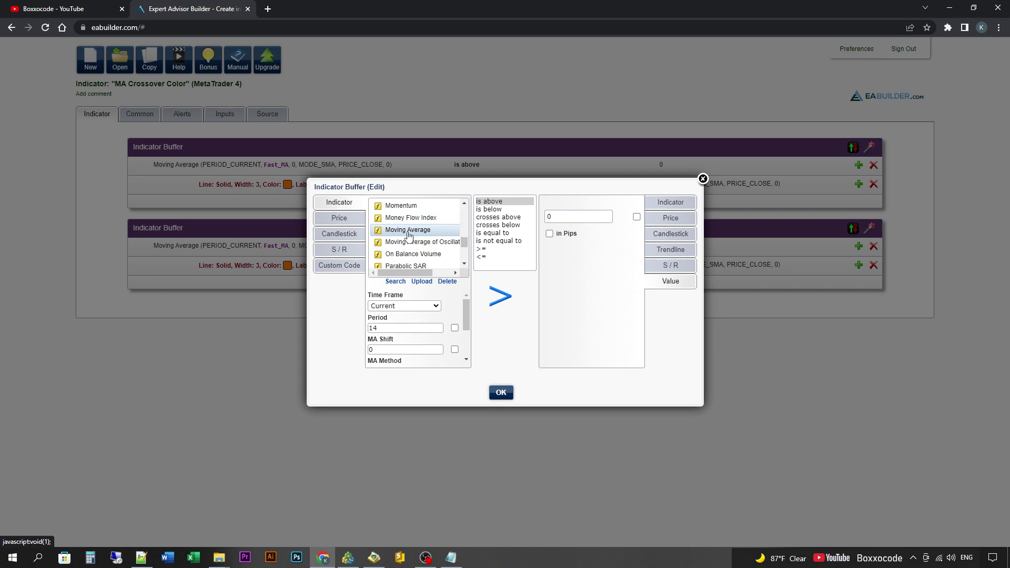
pyautogui.click(456, 328)
pyautogui.click(492, 302)
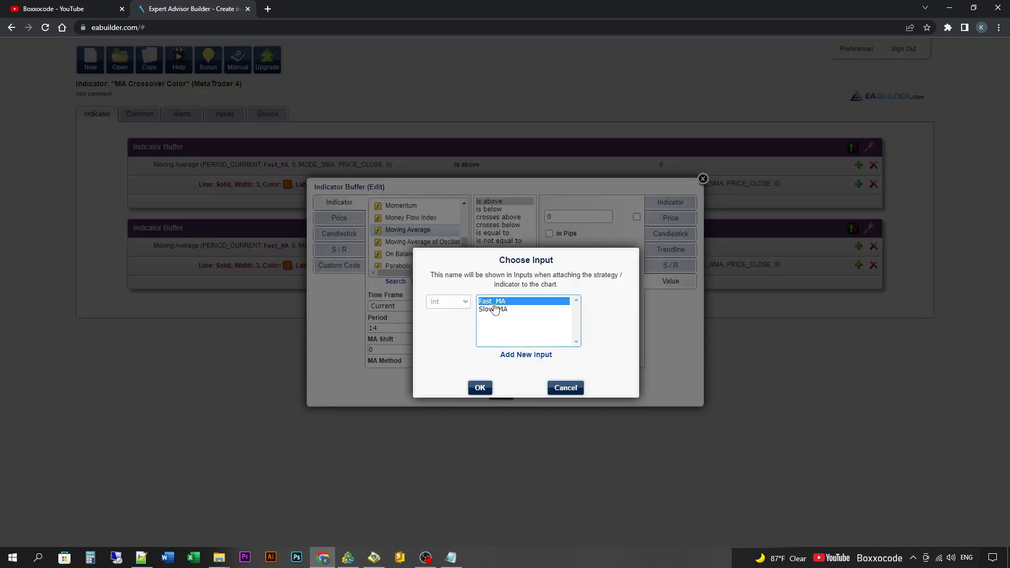
pyautogui.click(481, 388)
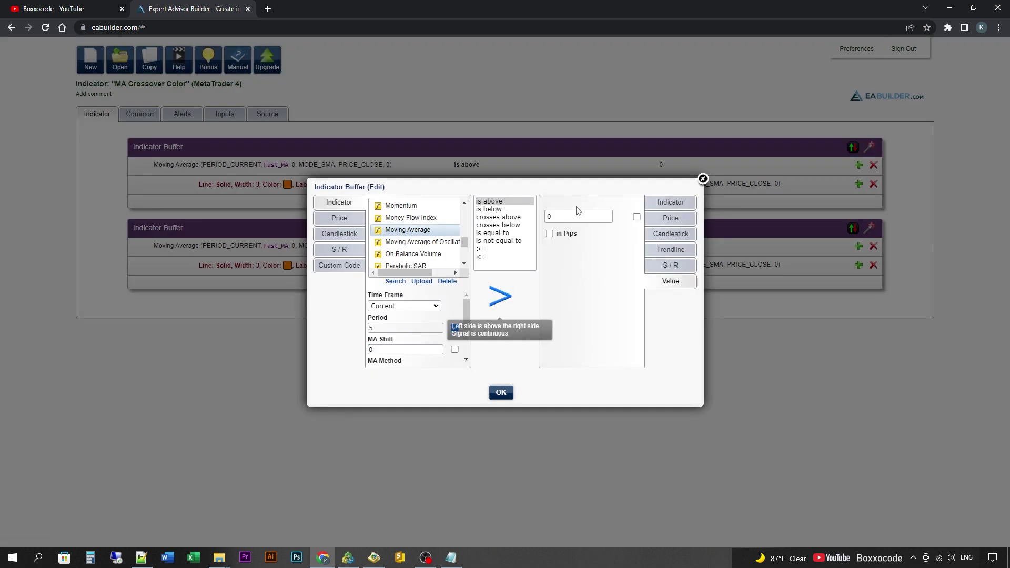
# Step: Set the second buffer condition's right operand to Moving Average with its period linked to the Slow_MA input, and save the condition
pyautogui.click(675, 205)
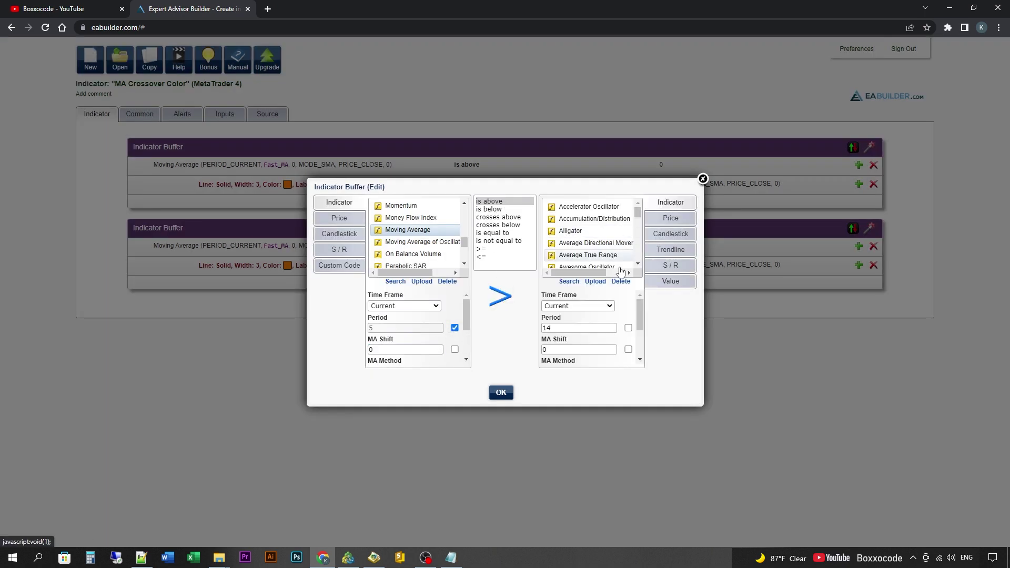
pyautogui.scroll(-5, 579, 234)
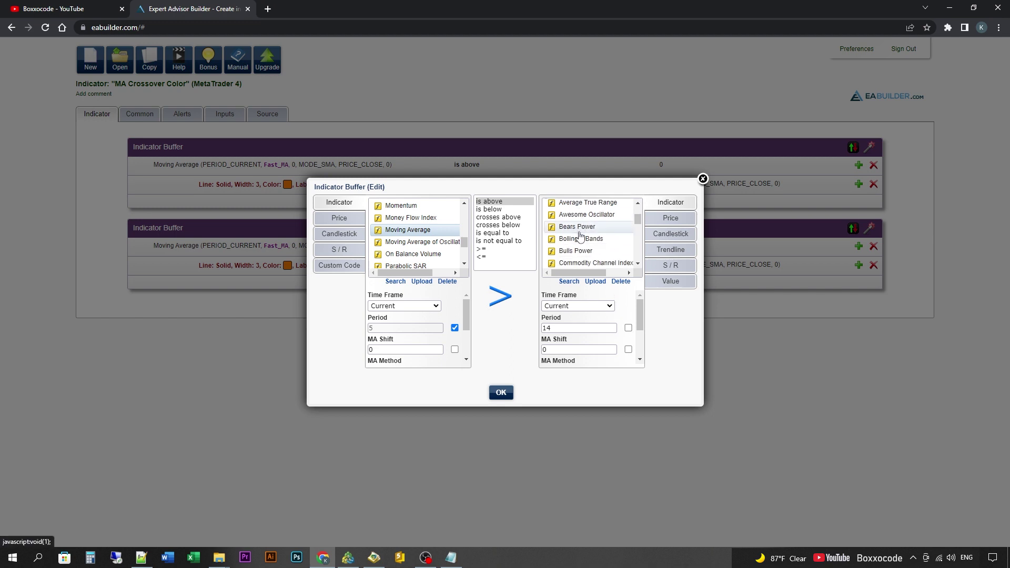
pyautogui.scroll(-3, 580, 235)
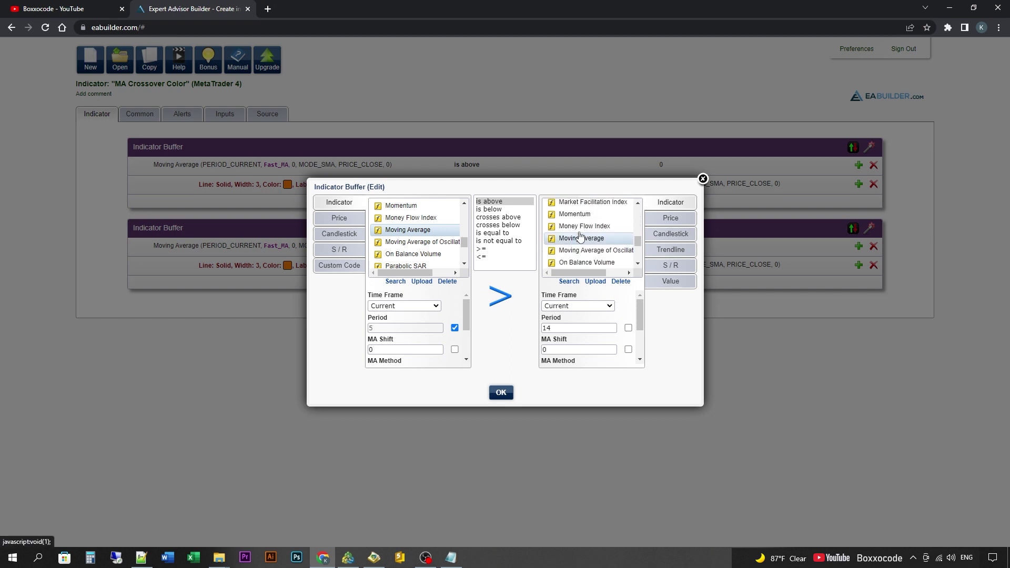
pyautogui.click(629, 327)
pyautogui.click(502, 310)
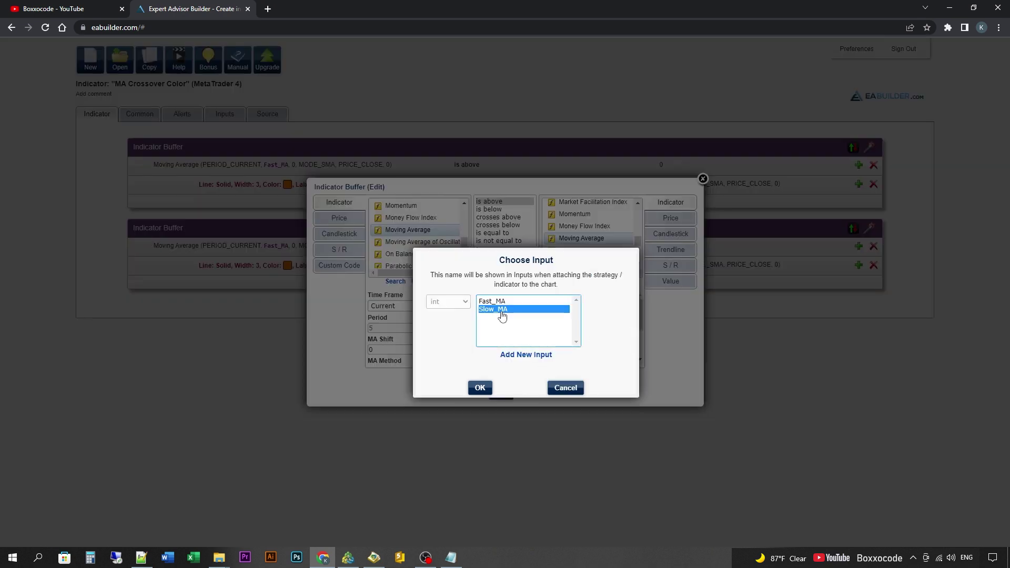
pyautogui.click(480, 388)
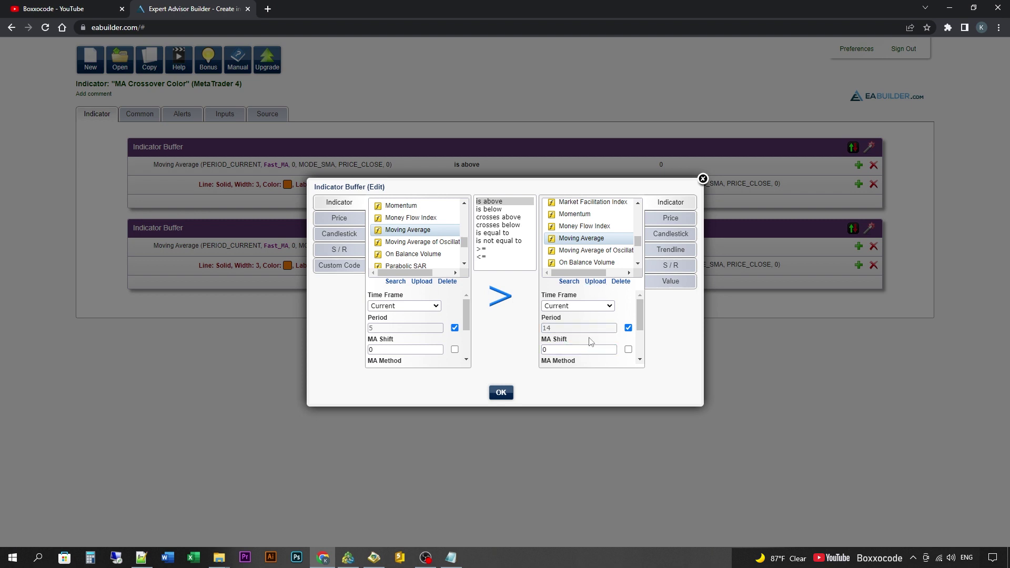
pyautogui.click(501, 396)
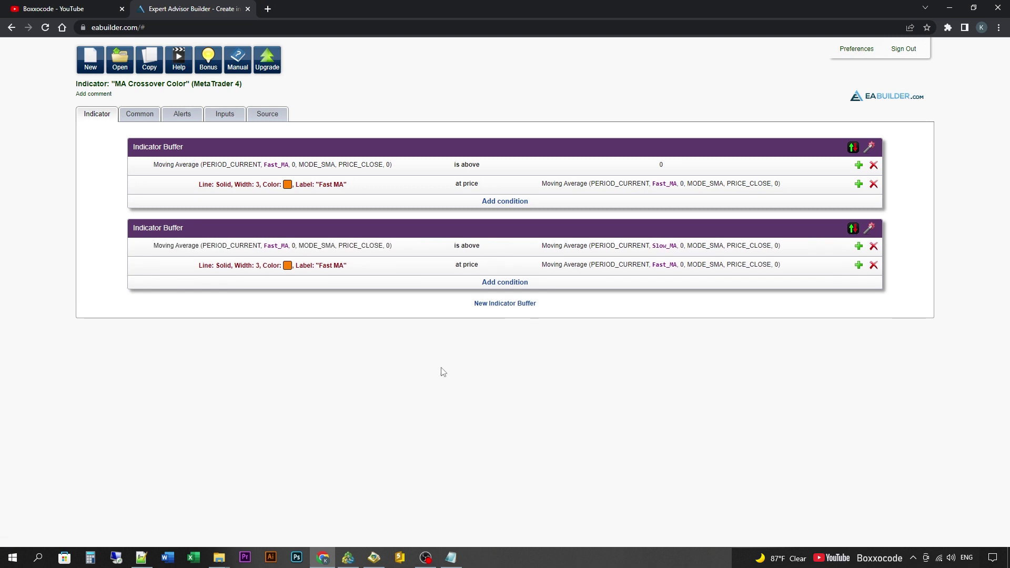
# Step: Change the second buffer's line color to green #11bd53 and save its display settings
pyautogui.click(290, 270)
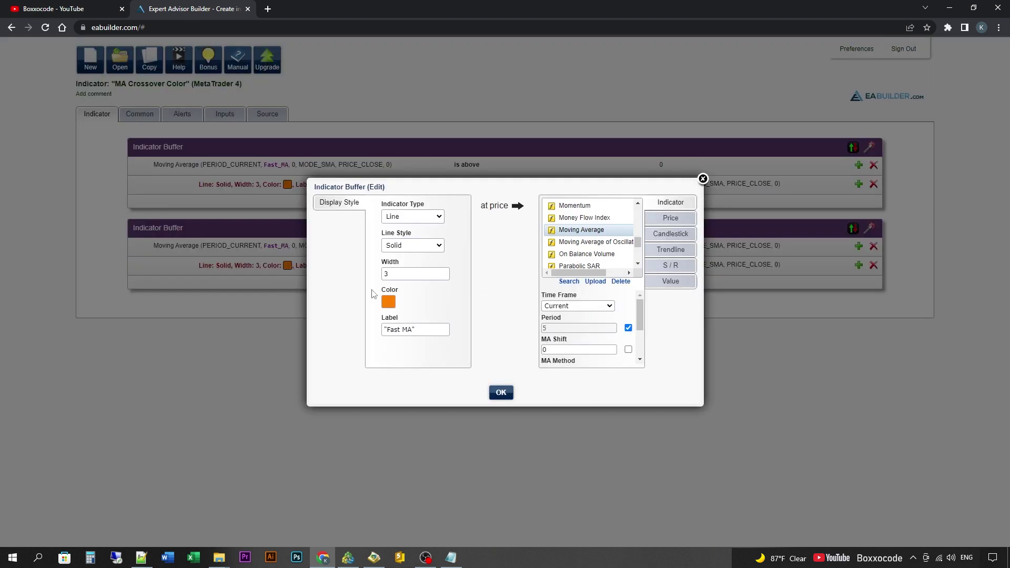
pyautogui.click(393, 310)
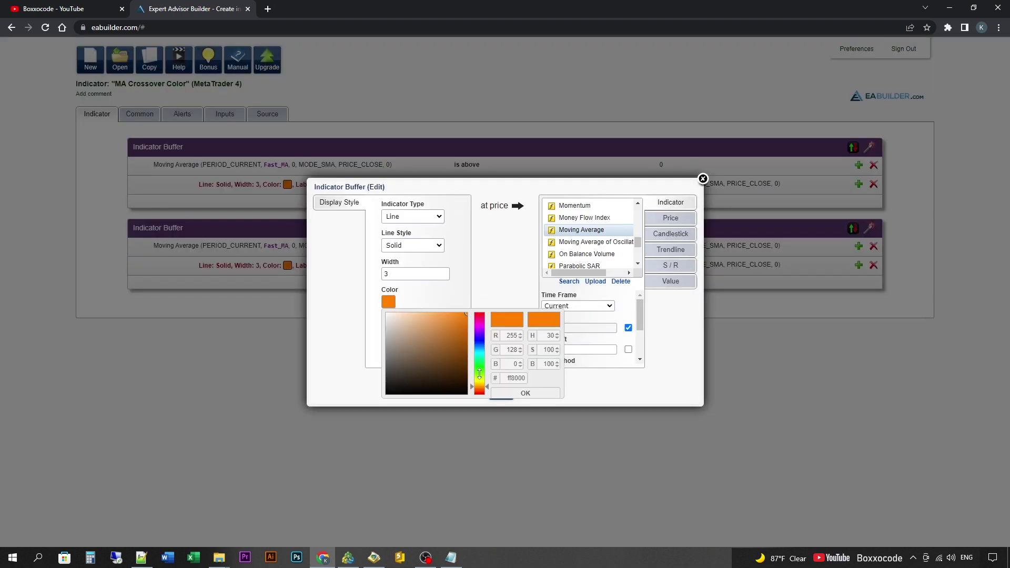
pyautogui.click(480, 370)
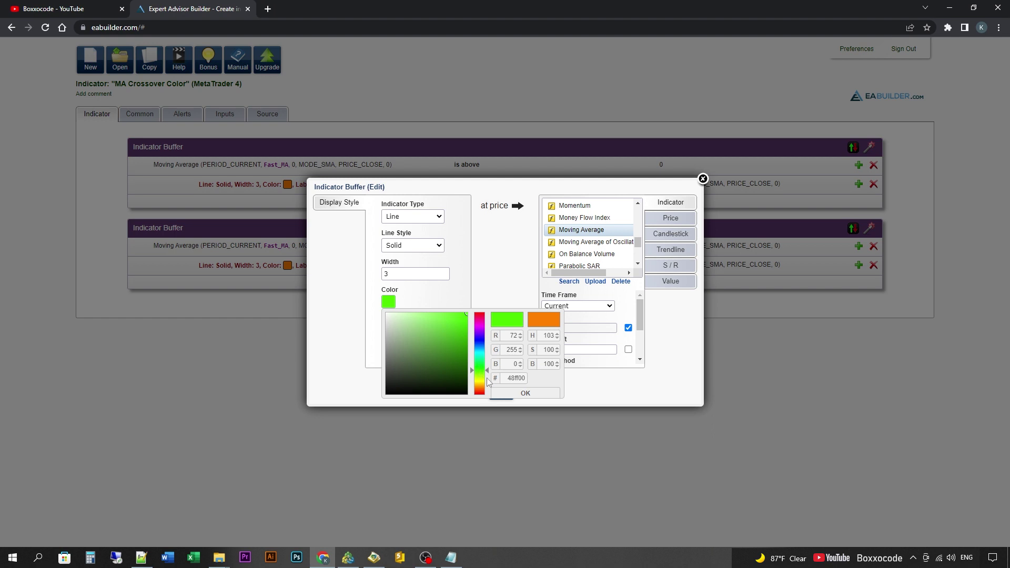
pyautogui.click(480, 374)
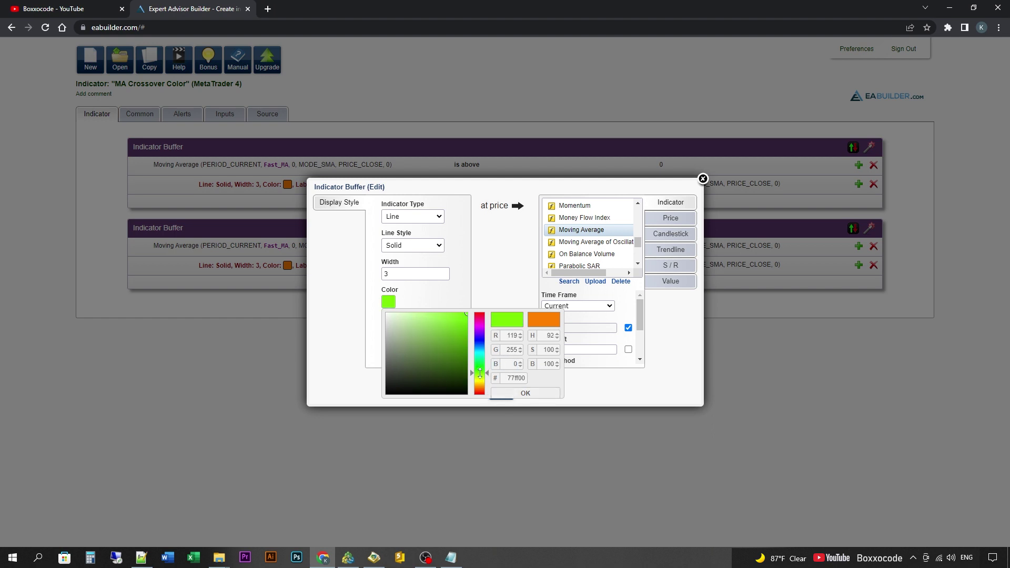
pyautogui.moveTo(480, 364)
pyautogui.mouseDown()
pyautogui.moveTo(441, 354)
pyautogui.moveTo(458, 340)
pyautogui.mouseUp()
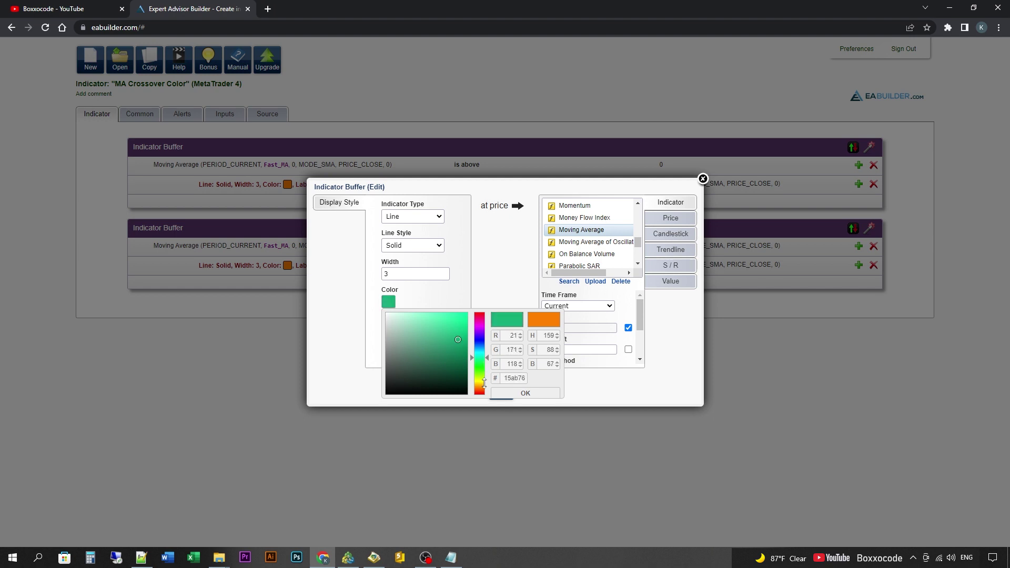
pyautogui.click(481, 362)
pyautogui.click(461, 334)
pyautogui.click(506, 393)
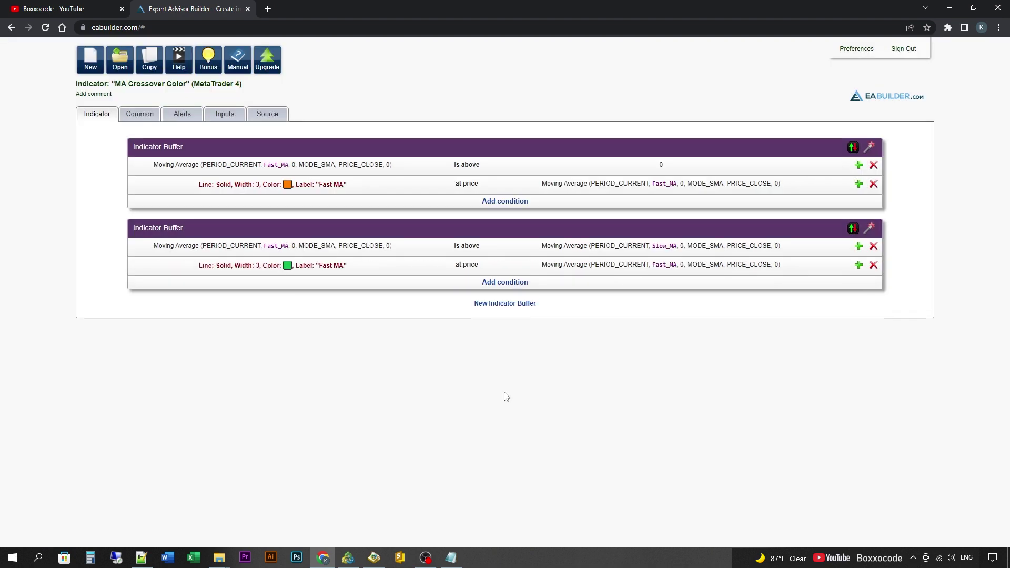
# Step: Add a third indicator buffer with the condition that a 14-period Moving Average is above the value 0
pyautogui.click(509, 304)
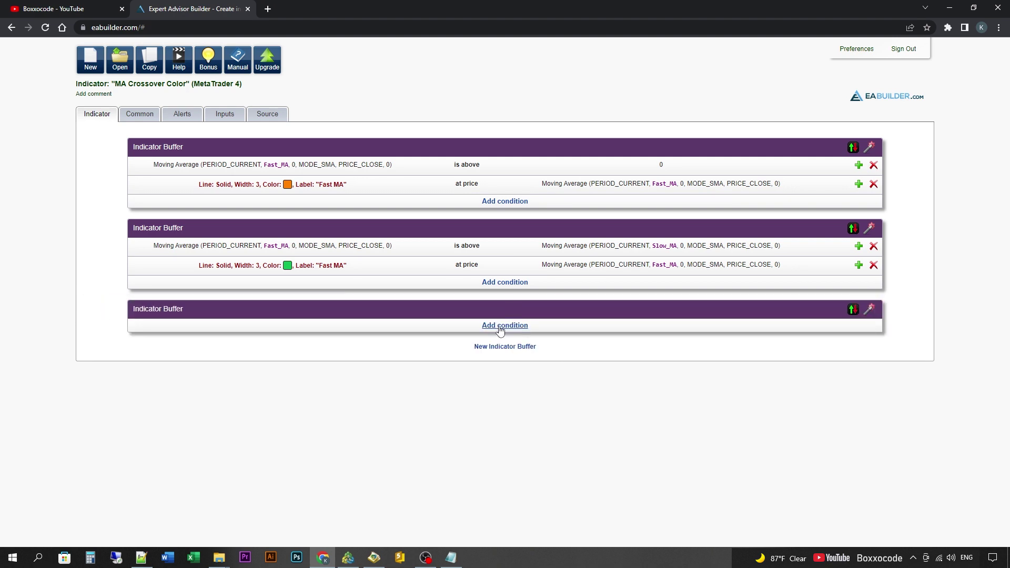
pyautogui.click(499, 326)
pyautogui.click(395, 328)
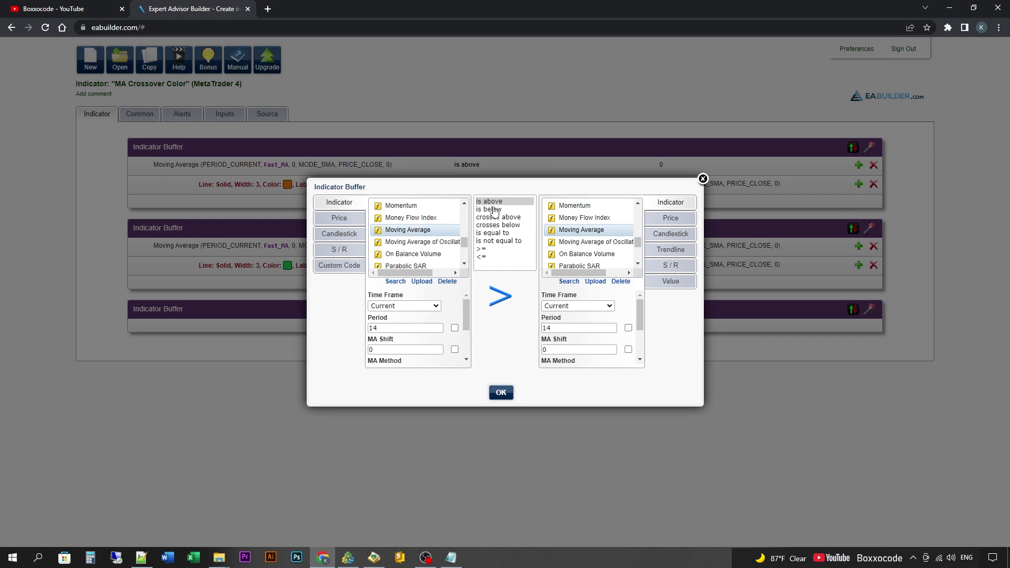
pyautogui.click(668, 284)
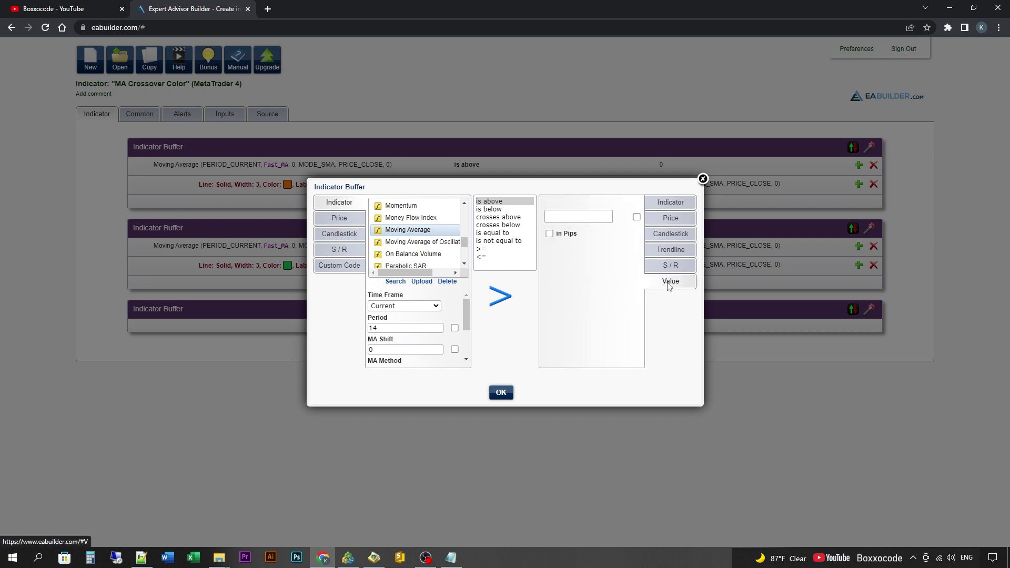
pyautogui.click(580, 218)
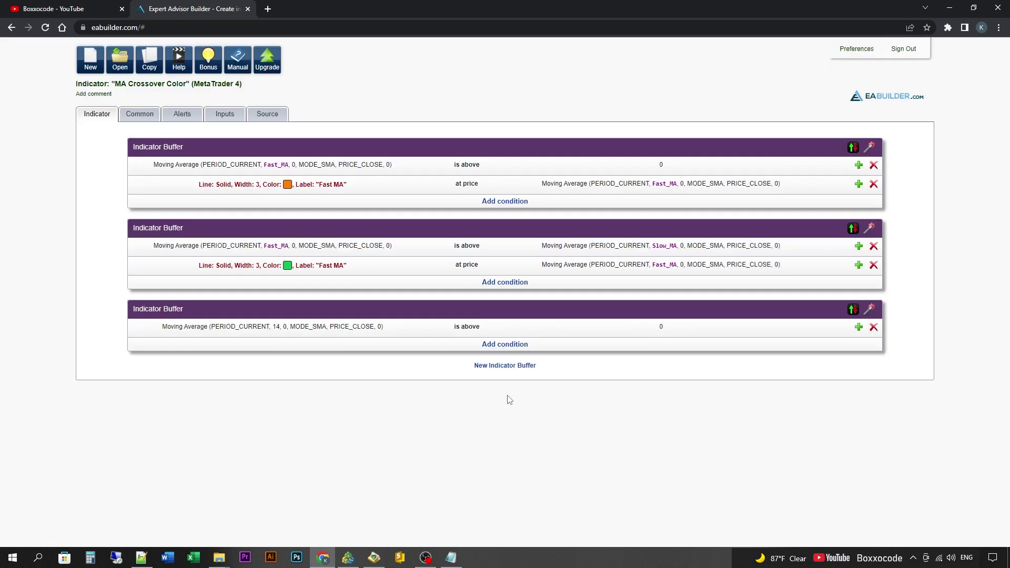
pyautogui.click(854, 310)
pyautogui.click(413, 216)
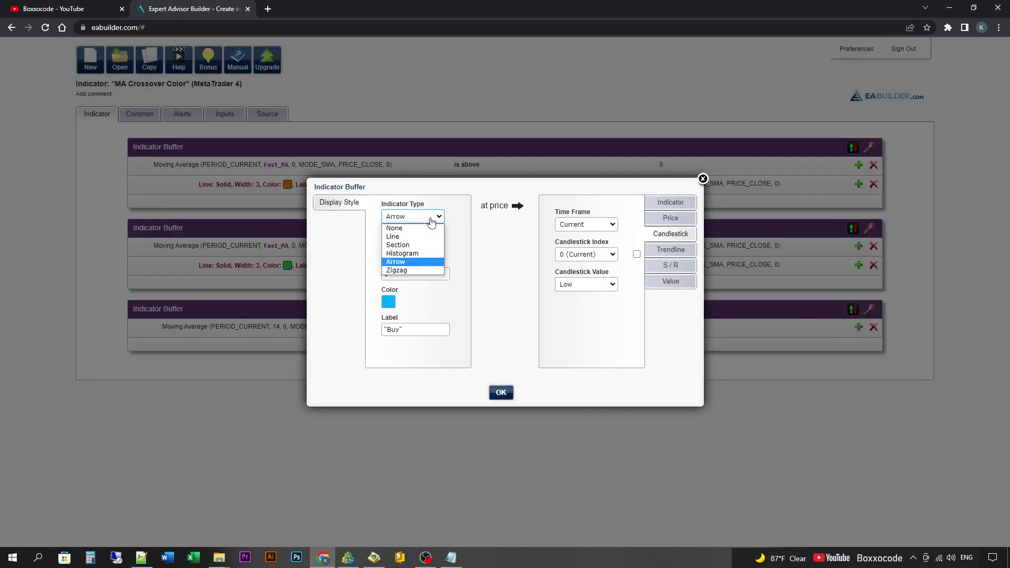
pyautogui.click(404, 236)
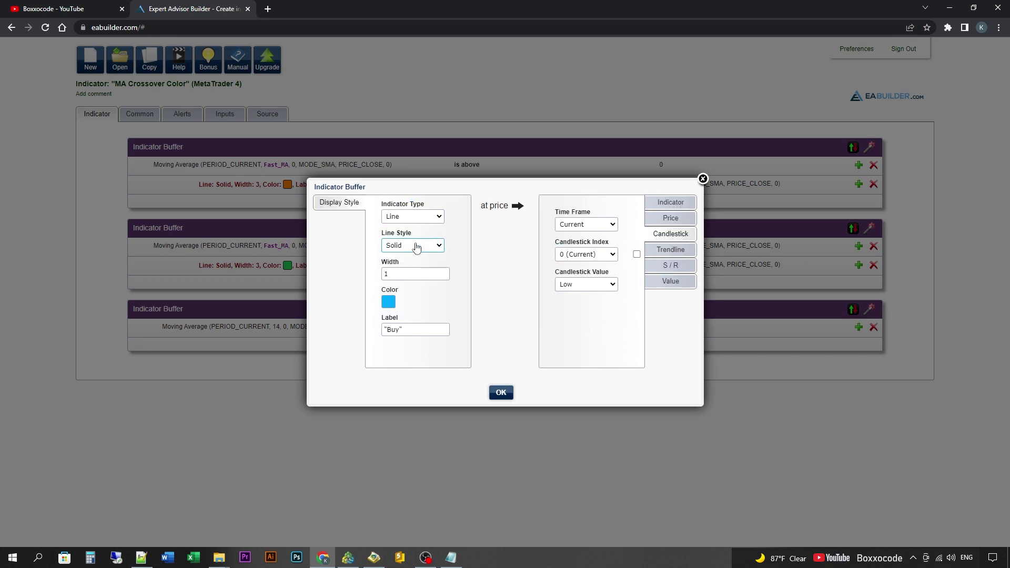
pyautogui.click(412, 275)
pyautogui.moveTo(398, 276); pyautogui.dragTo(368, 280)
pyautogui.click(388, 304)
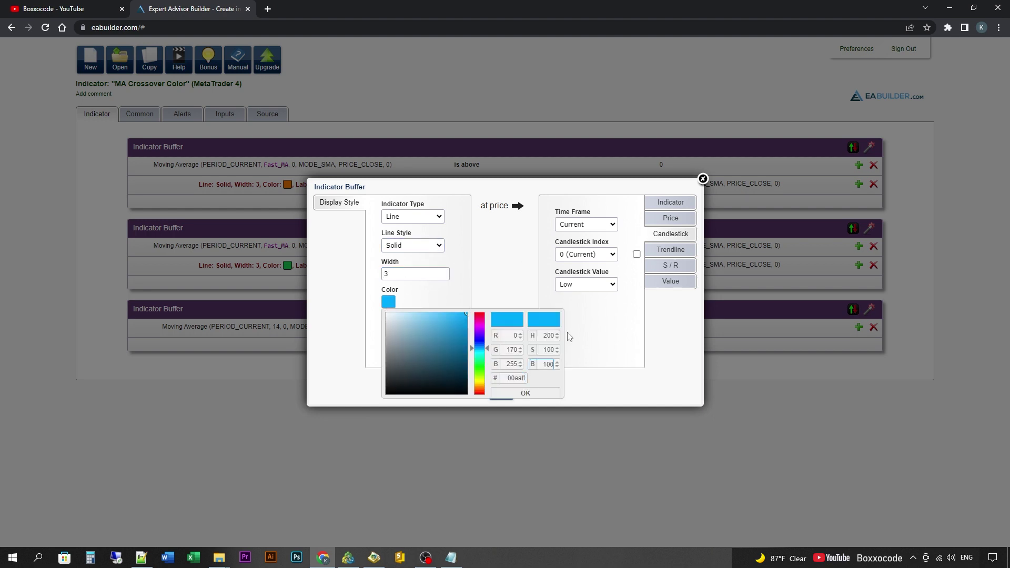
pyautogui.moveTo(590, 192); pyautogui.dragTo(623, 217)
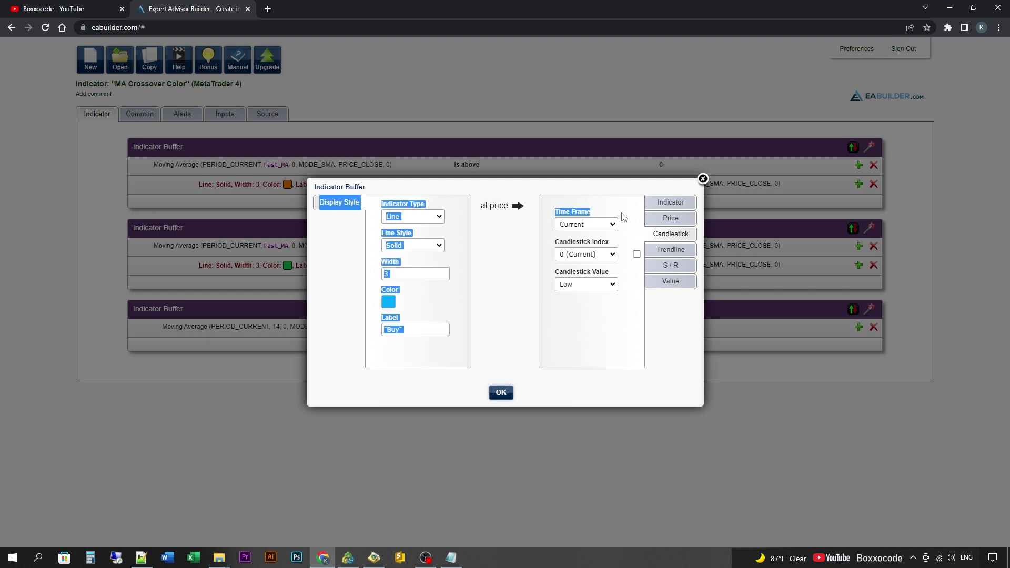
pyautogui.click(703, 180)
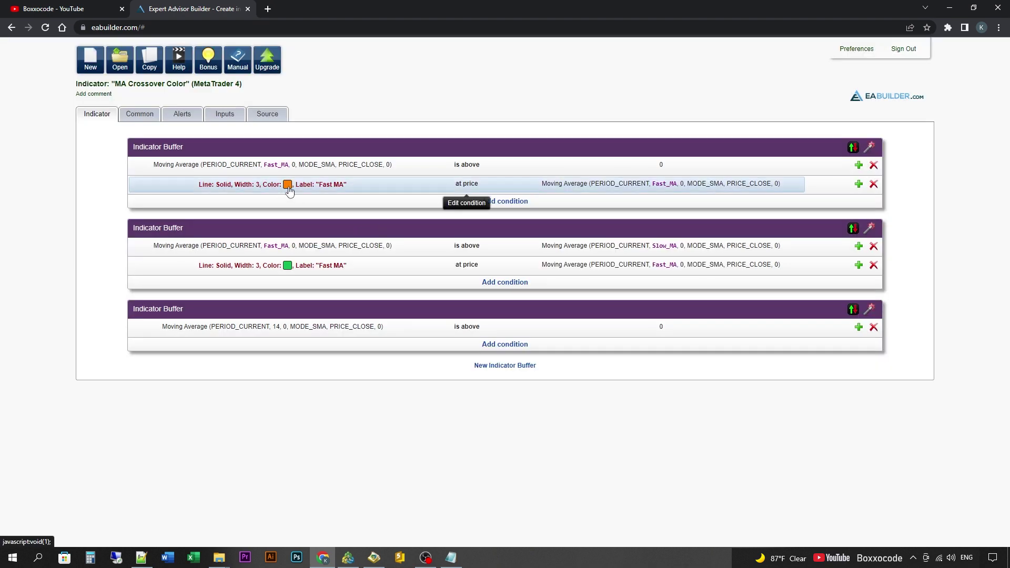
# Step: Copy the hex color code of the second buffer's line and close its display settings
pyautogui.click(289, 268)
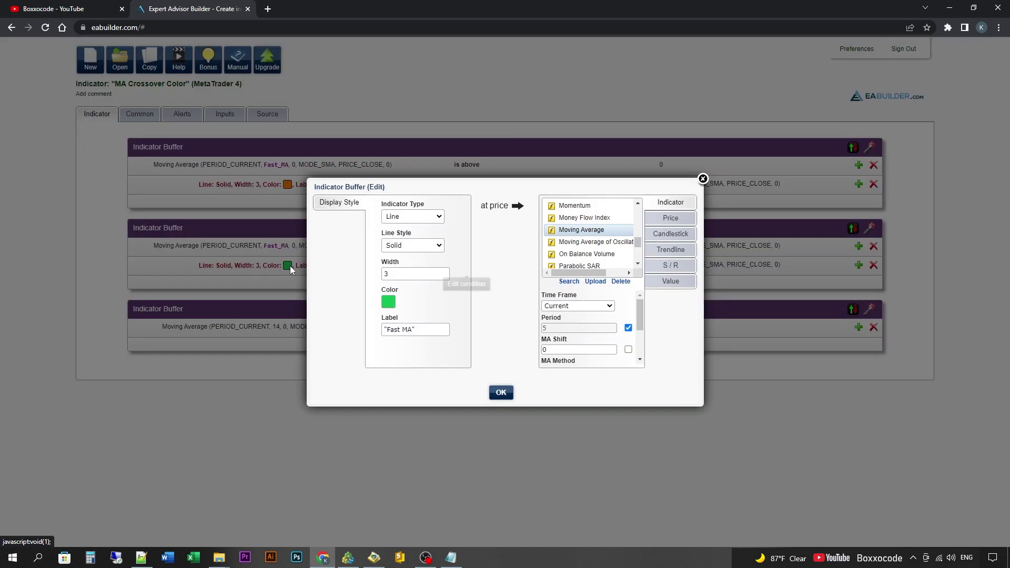
pyautogui.click(393, 306)
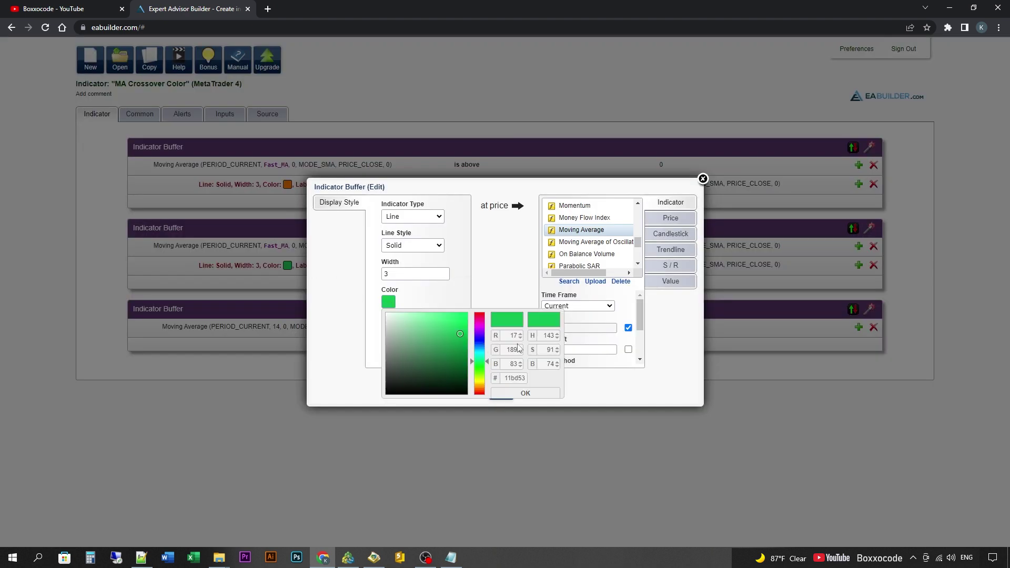
pyautogui.moveTo(505, 379); pyautogui.dragTo(537, 388)
pyautogui.hotkey('ctrl', 'c')
pyautogui.click(703, 180)
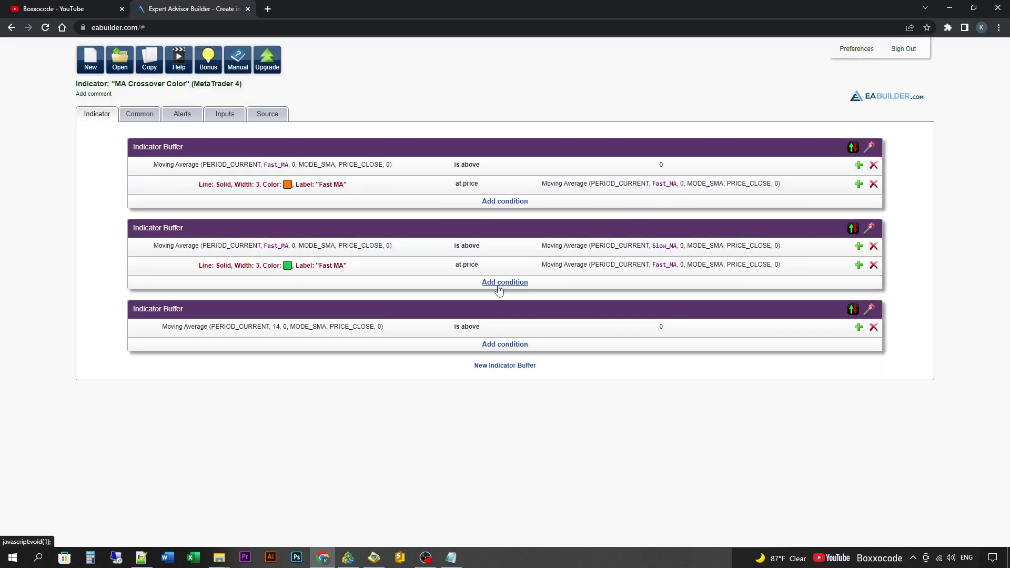
# Step: Give the third buffer a display style of type Line, style Solid, with width 3
pyautogui.click(854, 310)
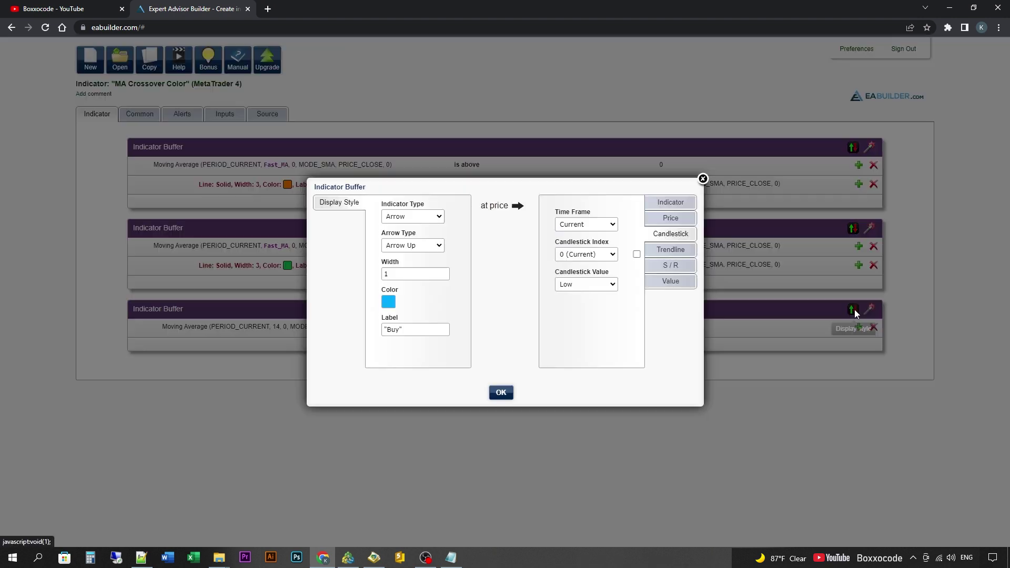
pyautogui.click(412, 218)
pyautogui.click(412, 236)
pyautogui.click(412, 247)
pyautogui.click(412, 251)
pyautogui.press('Tab')
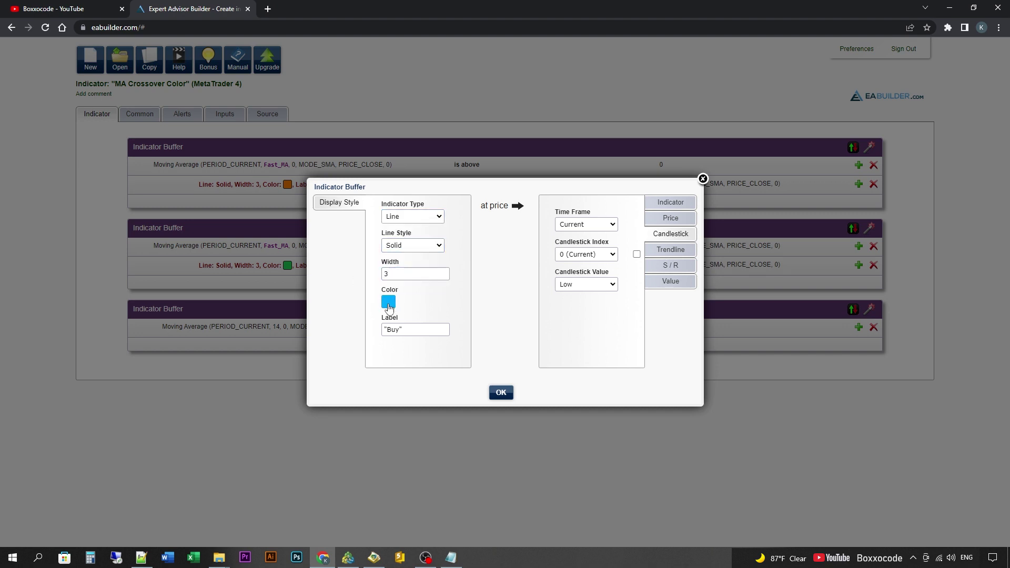
# Step: Apply the copied color #11bd53 to the third buffer's line and replace its label text with "Slow MA", keeping the quotation marks
pyautogui.click(388, 302)
pyautogui.hotkey('ctrl', 'v')
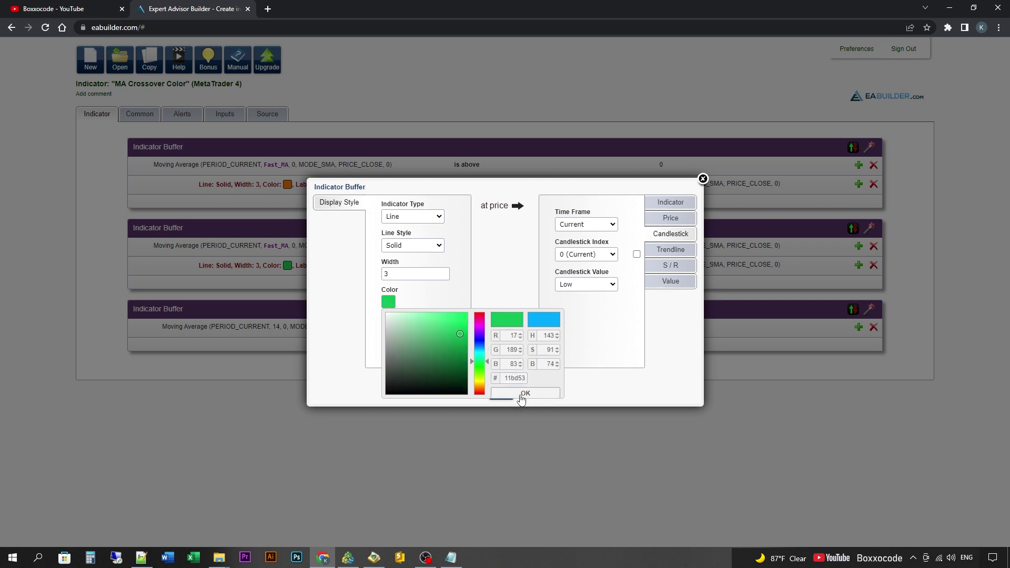
pyautogui.click(523, 395)
pyautogui.click(401, 330)
pyautogui.moveTo(390, 333); pyautogui.dragTo(385, 331)
pyautogui.write('Slow MA')
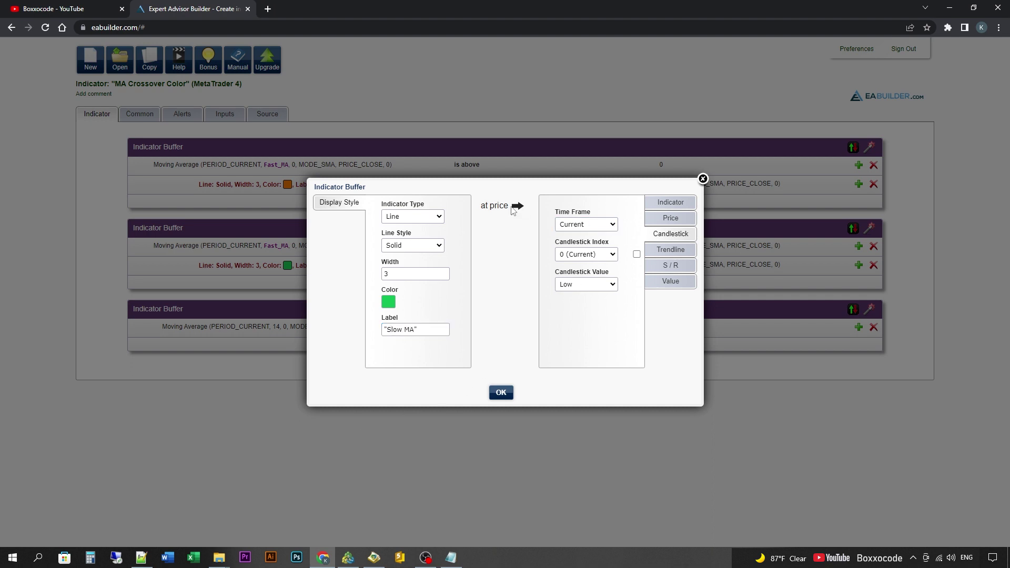
# Step: Plot the third buffer's line at the price of a Moving Average with its period linked to Slow_MA, and save the display settings
pyautogui.click(662, 208)
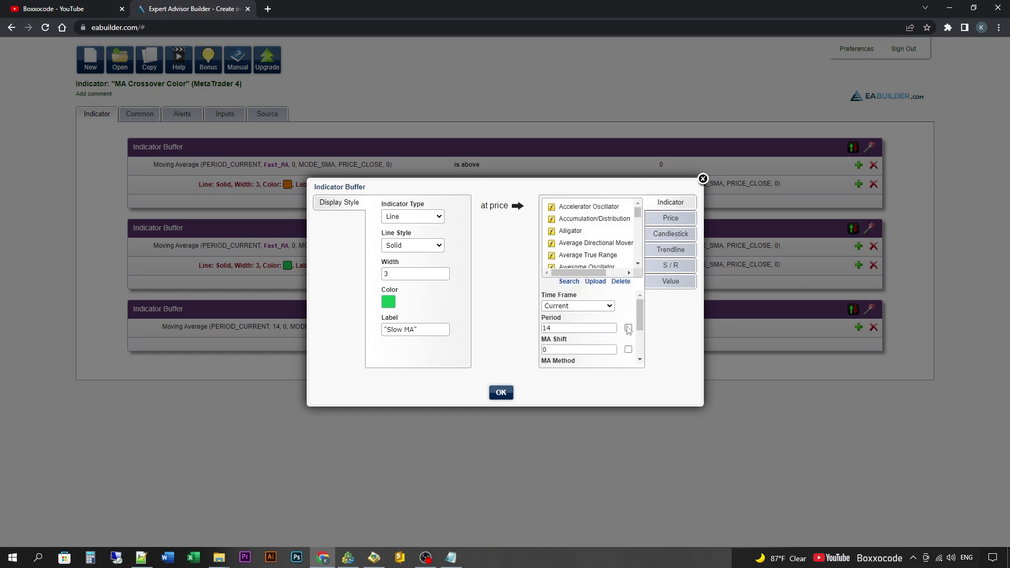
pyautogui.scroll(-5, 579, 245)
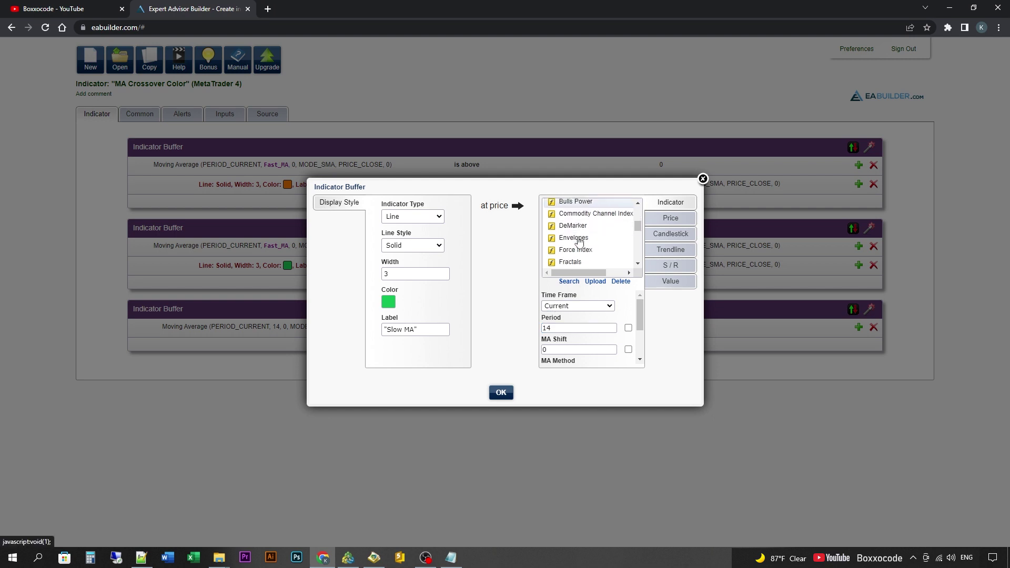
pyautogui.scroll(-2, 579, 244)
pyautogui.click(580, 239)
pyautogui.click(628, 328)
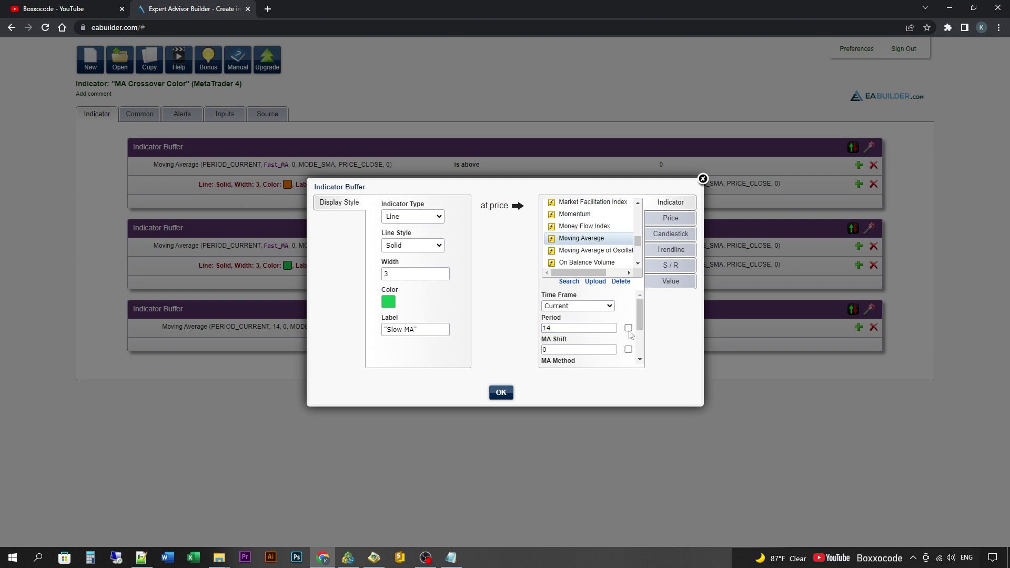
pyautogui.click(516, 310)
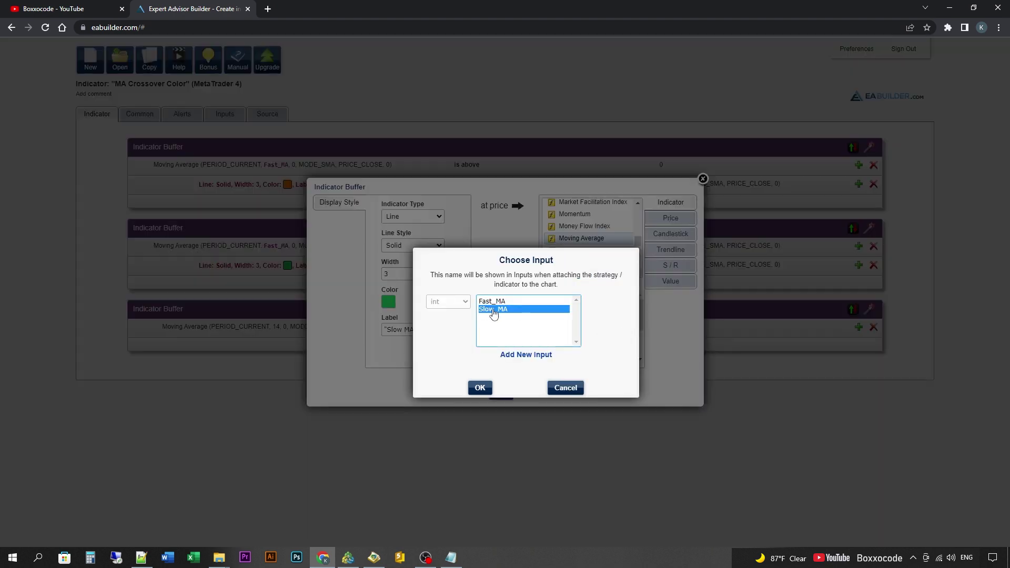
pyautogui.click(480, 388)
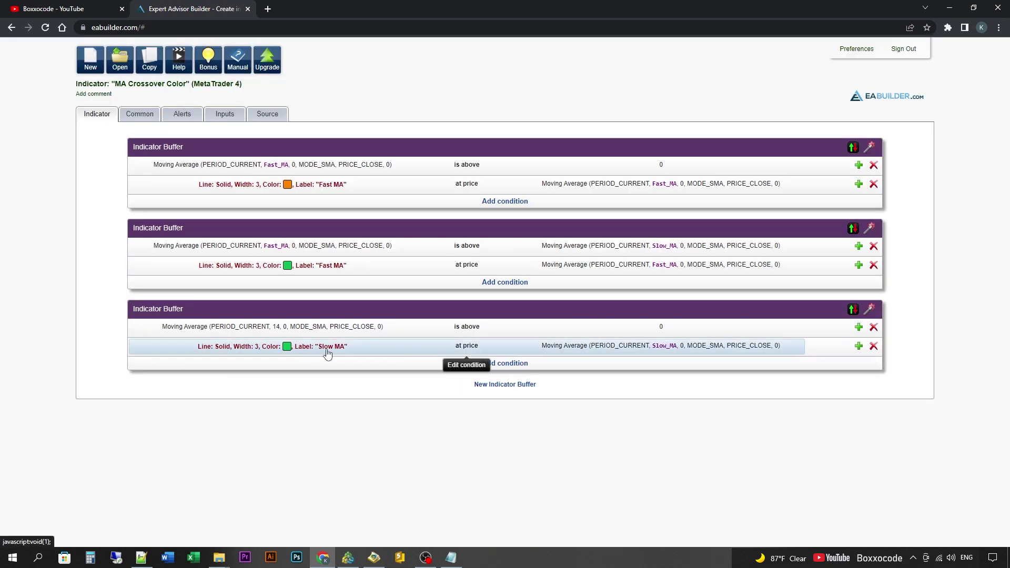
# Step: Add a fourth indicator buffer generated as the opposite of the third
pyautogui.click(511, 389)
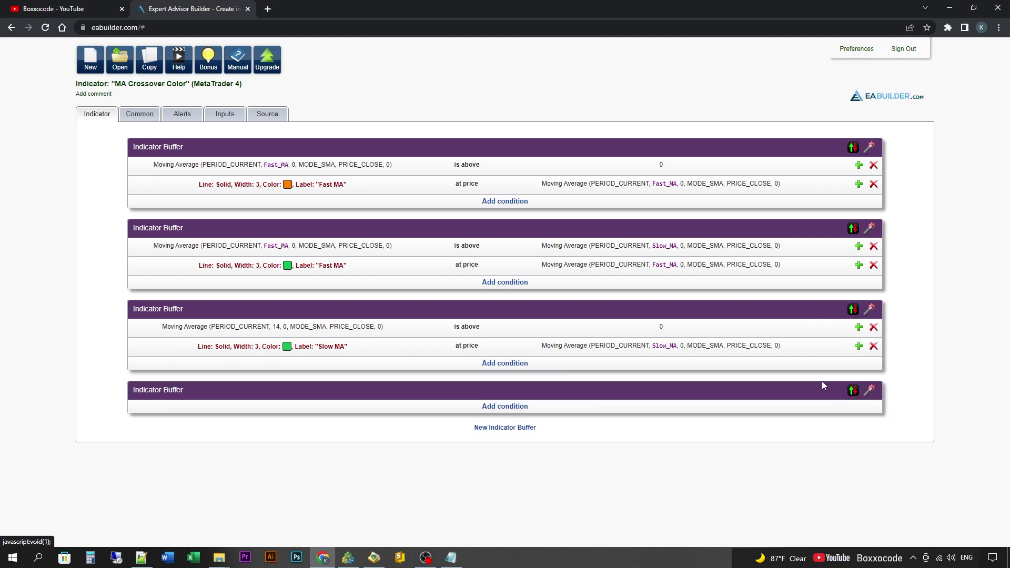
pyautogui.click(869, 392)
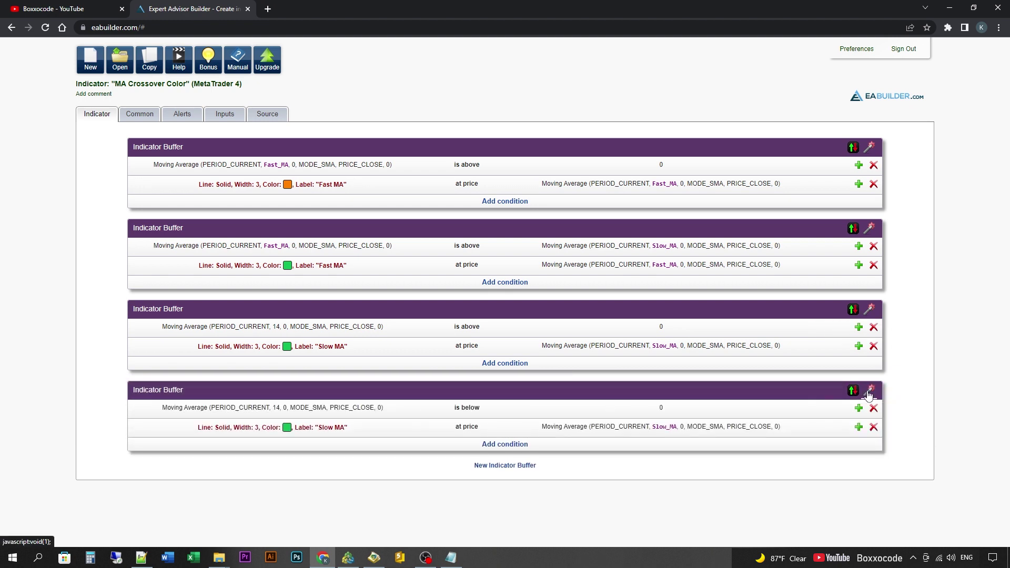
# Step: In the fourth buffer's condition, link the first Moving Average's period to the Slow_MA input and set the comparison to "is above"
pyautogui.click(310, 409)
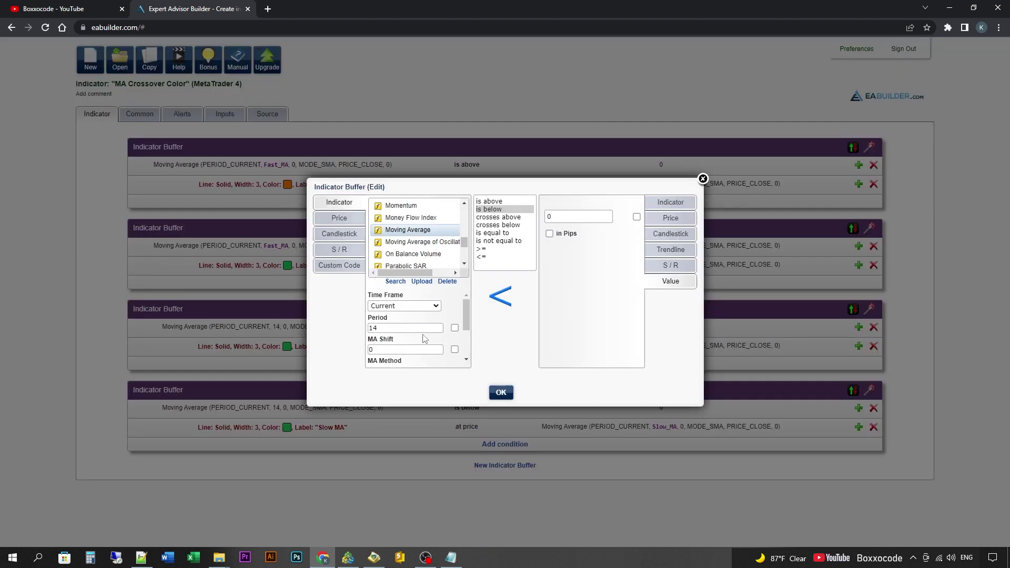
pyautogui.click(455, 329)
pyautogui.click(501, 312)
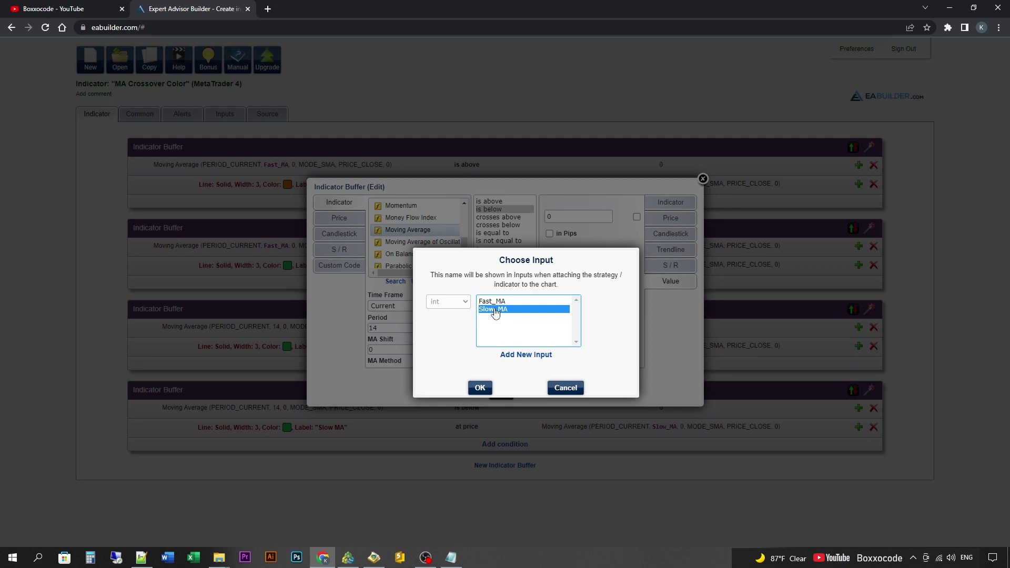
pyautogui.click(480, 388)
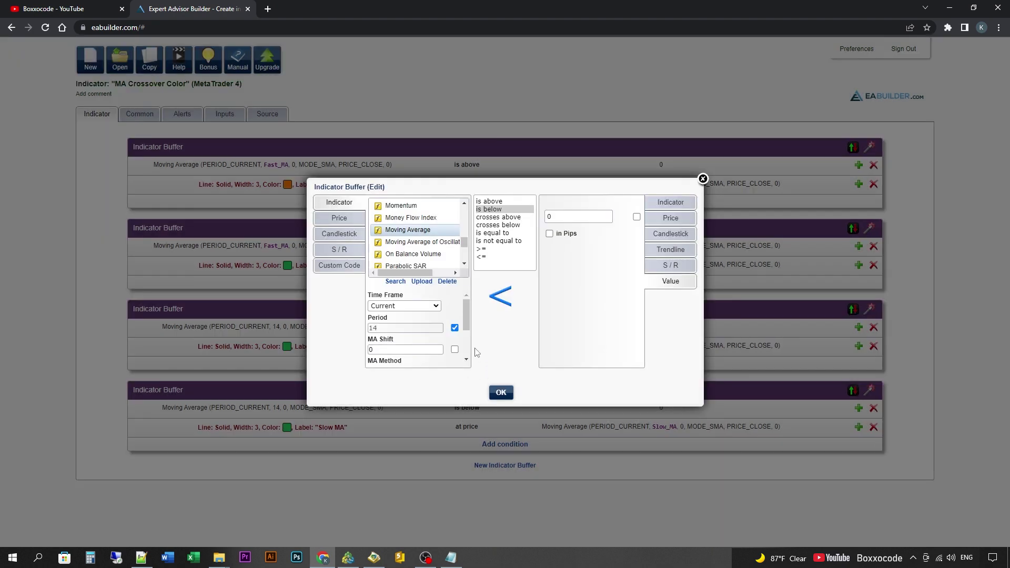
pyautogui.click(503, 202)
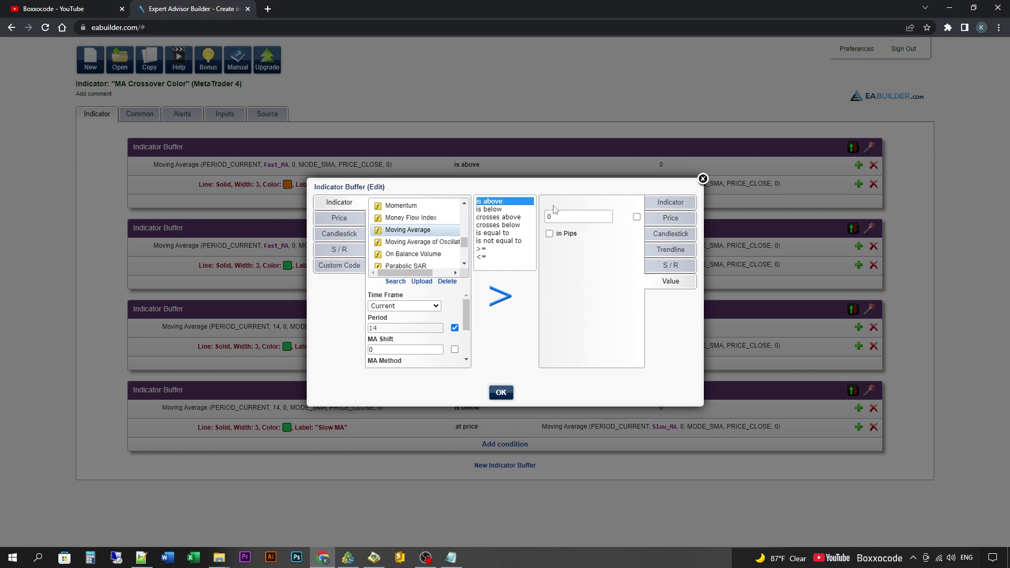
# Step: Compare the fourth buffer's condition against a Moving Average with its period linked to Fast_MA, and save the condition
pyautogui.click(670, 203)
pyautogui.scroll(-3, 596, 247)
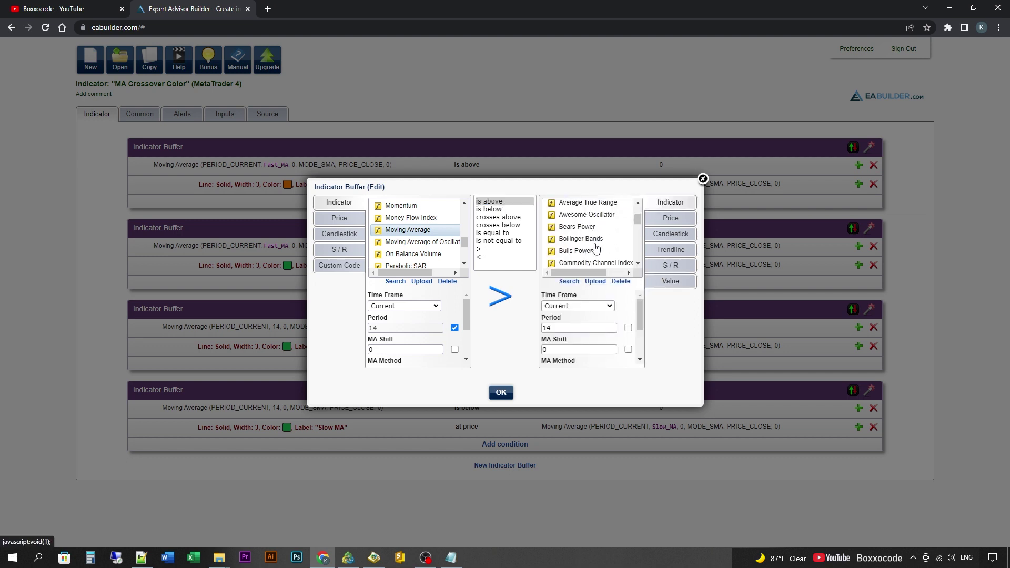
pyautogui.scroll(-1, 596, 247)
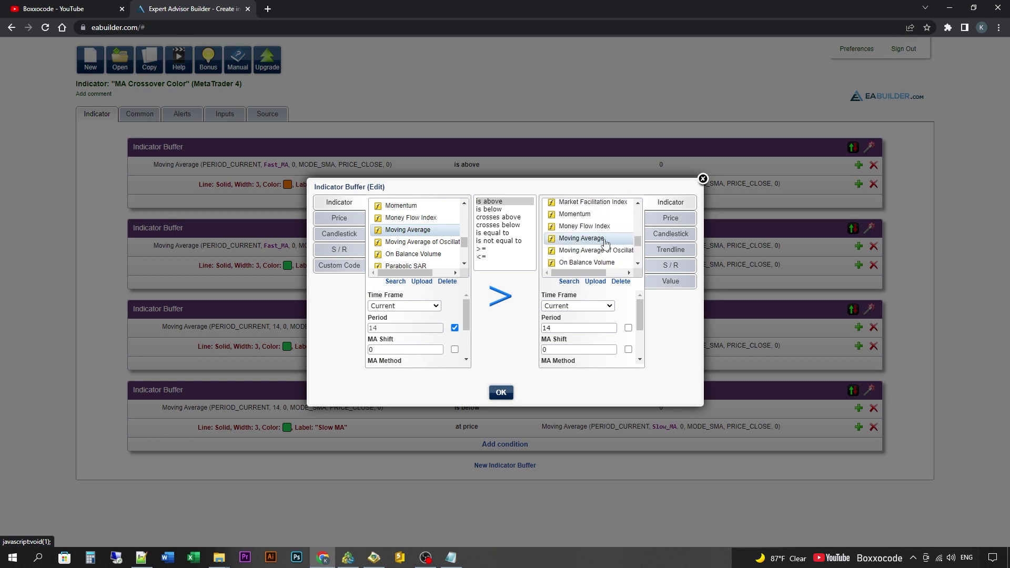
pyautogui.moveTo(579, 328); pyautogui.dragTo(533, 335)
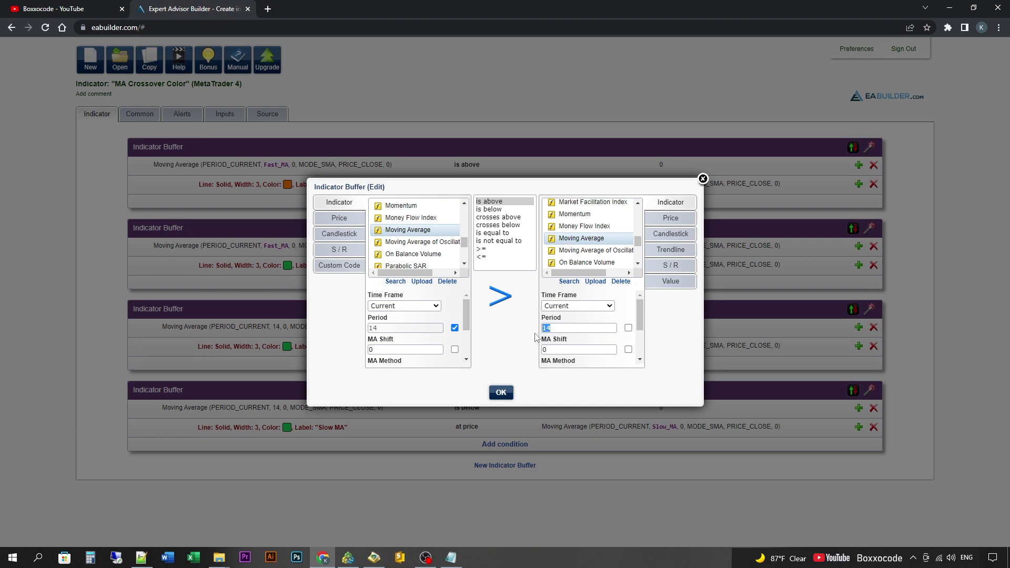
pyautogui.click(628, 328)
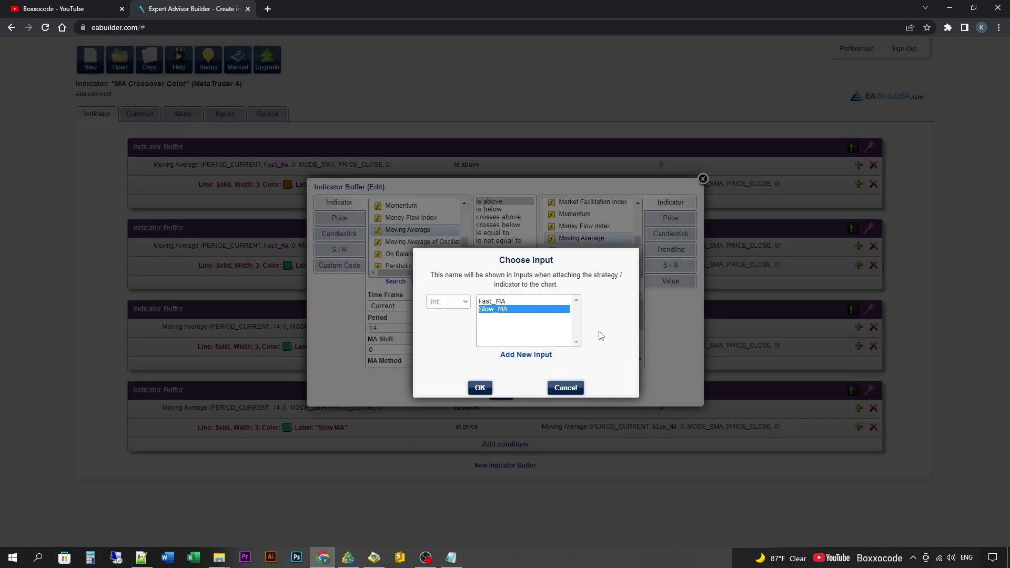
pyautogui.click(502, 302)
pyautogui.click(480, 387)
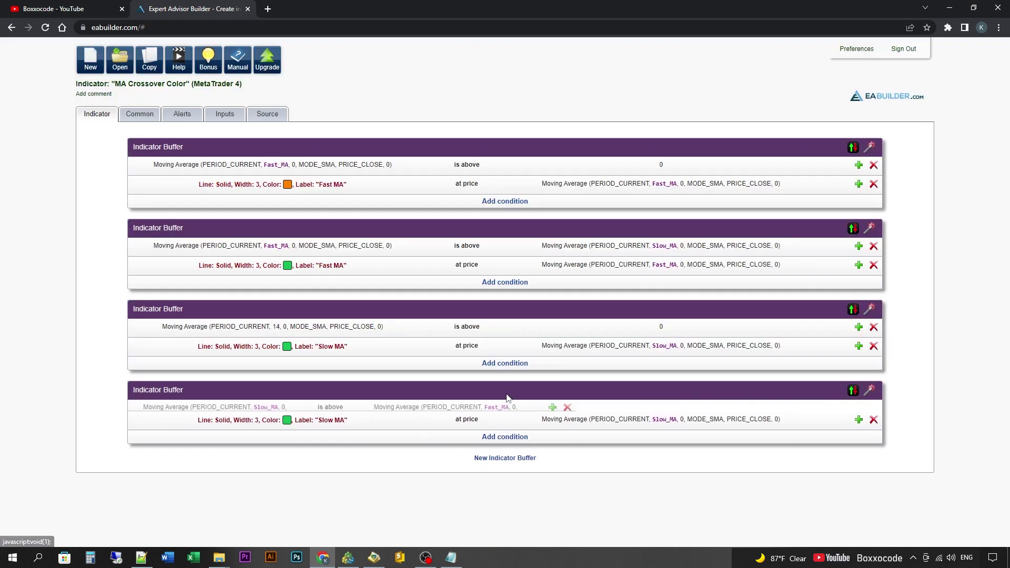
pyautogui.click(294, 427)
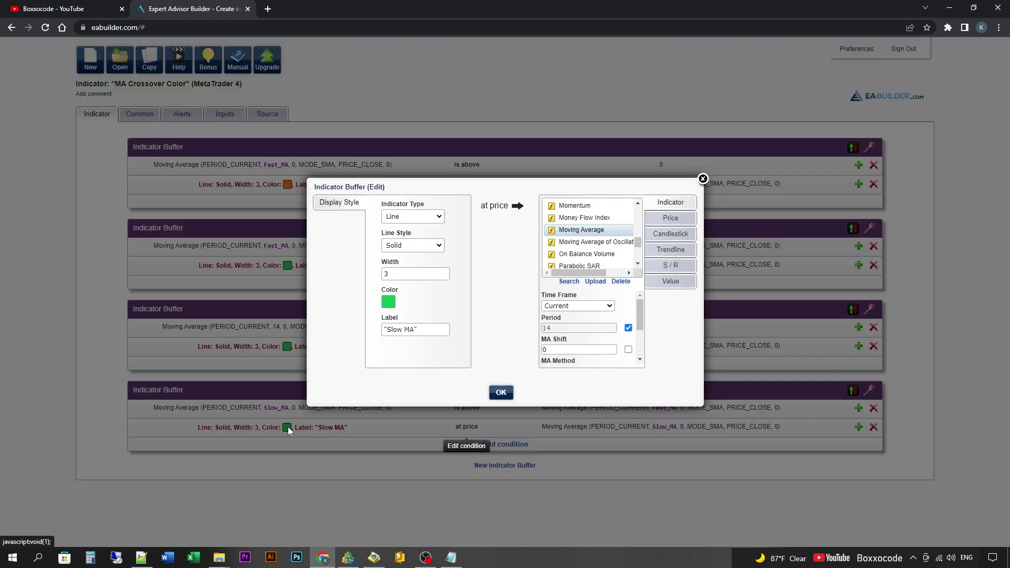
pyautogui.click(413, 331)
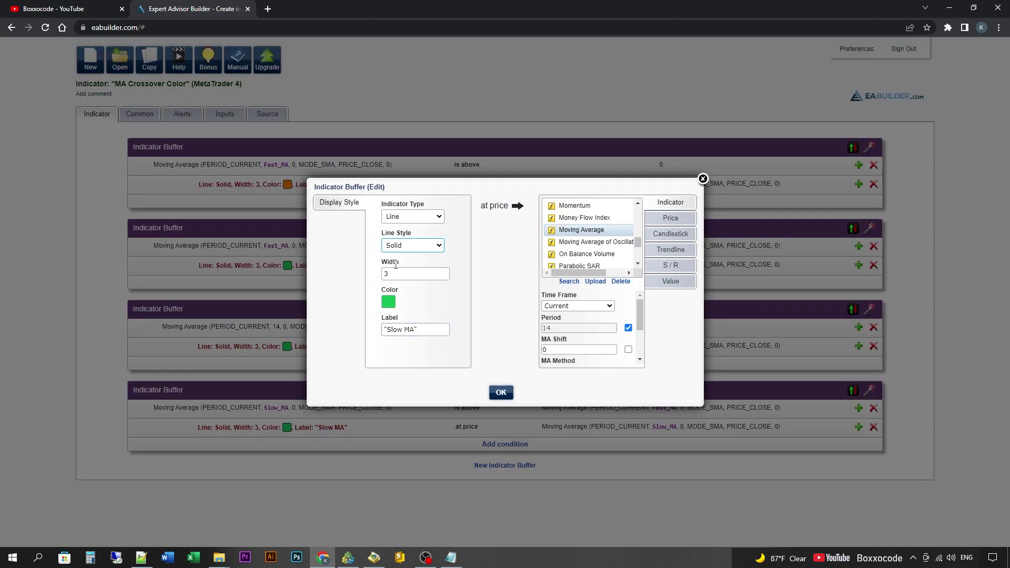
pyautogui.click(703, 179)
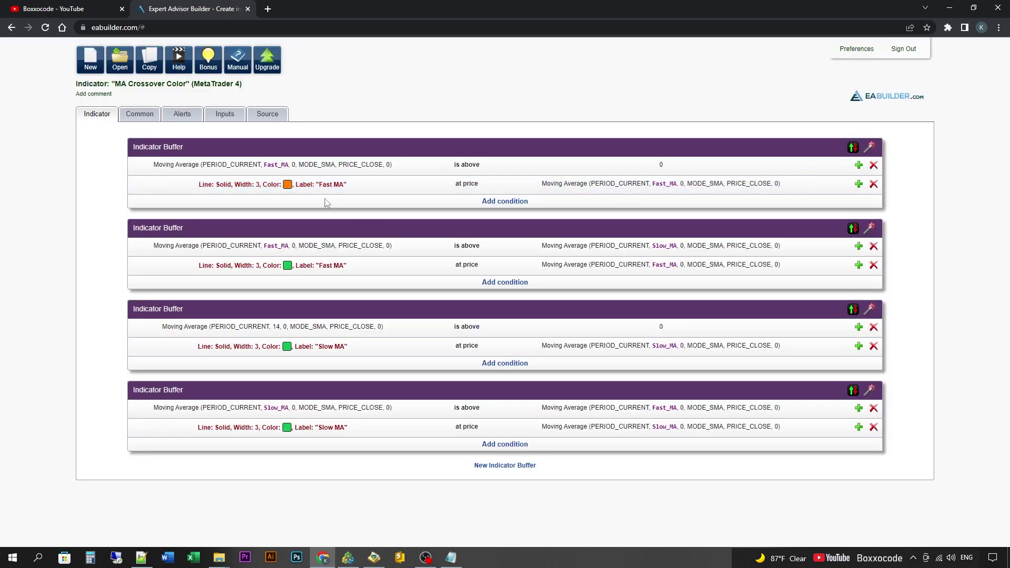
# Step: Copy the orange color code ff8000 from the first buffer's line and apply it to the fourth buffer's "Slow MA" line
pyautogui.click(302, 191)
pyautogui.click(389, 302)
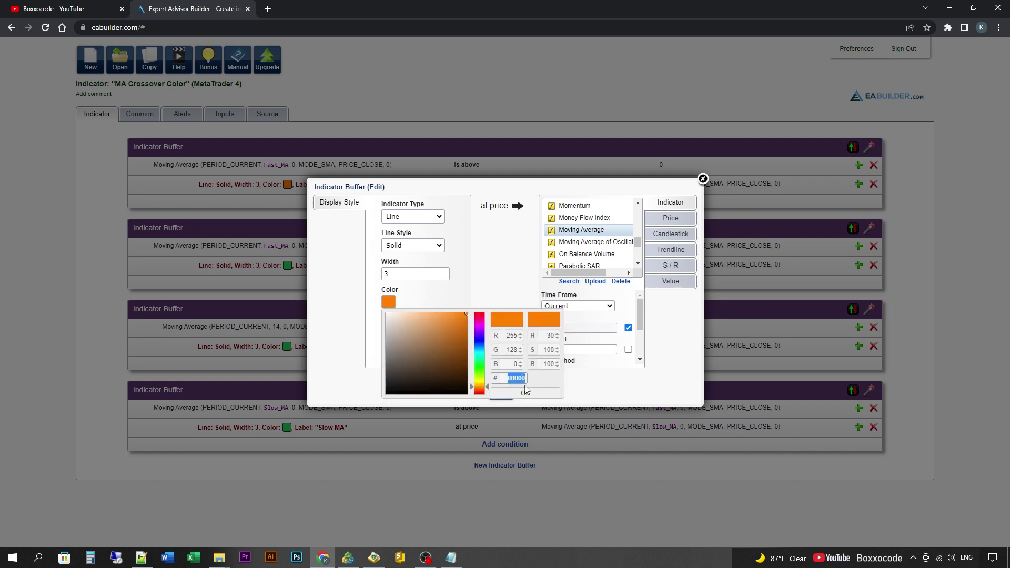
pyautogui.click(703, 179)
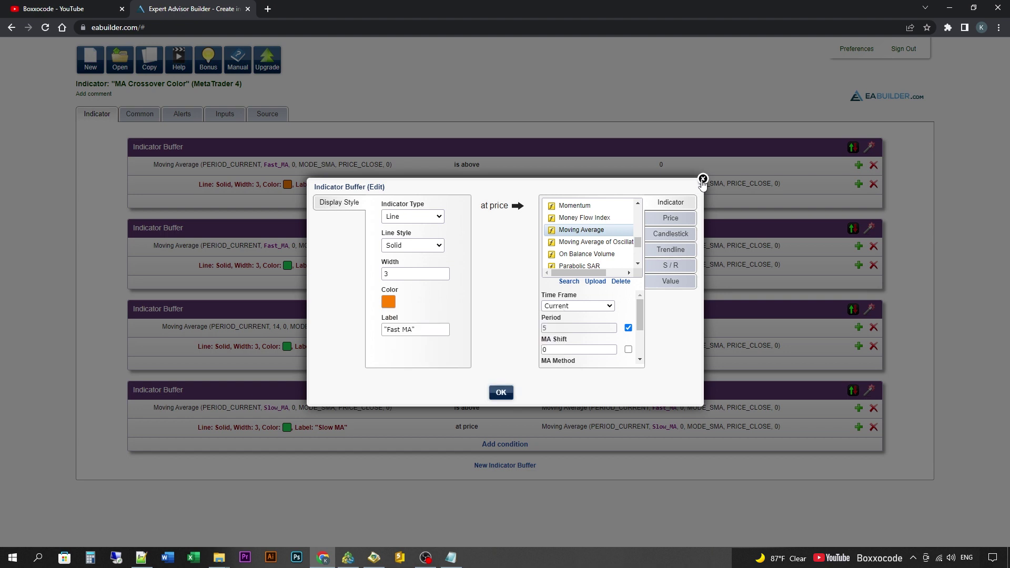
pyautogui.click(286, 429)
pyautogui.click(389, 304)
pyautogui.moveTo(506, 378); pyautogui.dragTo(536, 381)
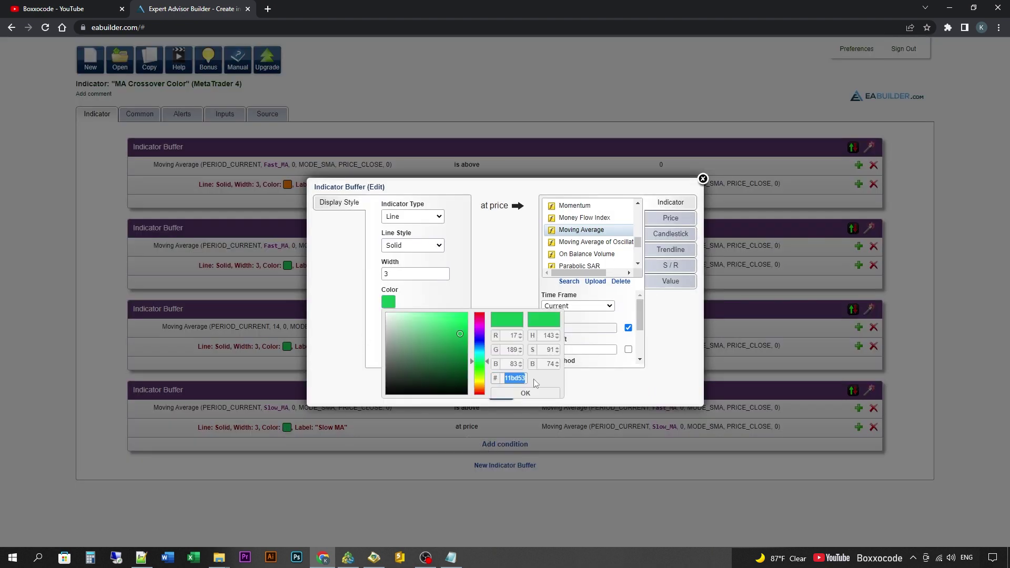
pyautogui.press('BackSpace')
pyautogui.hotkey('ctrl', 'v')
pyautogui.click(524, 393)
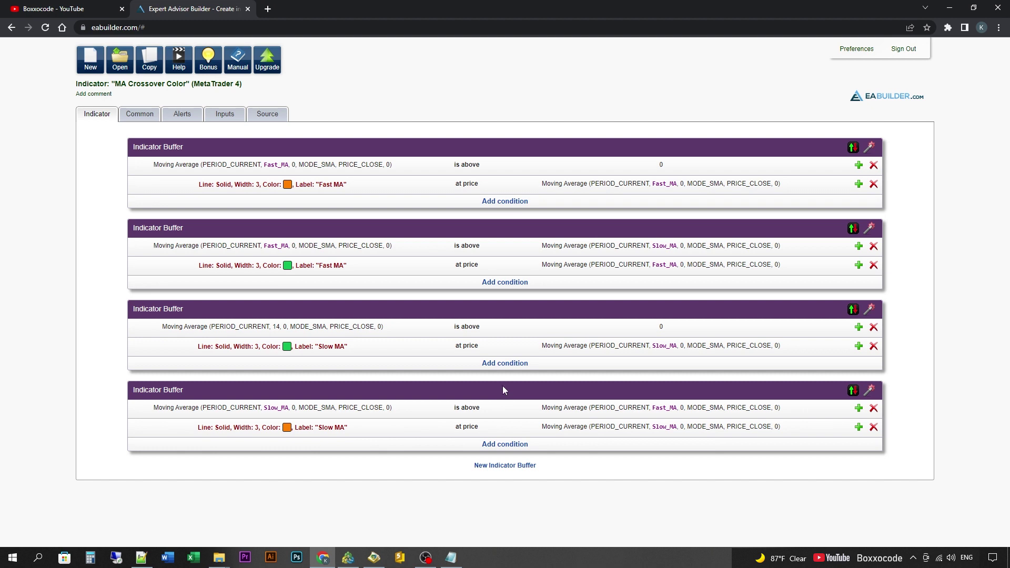
# Step: Review the indicator's inputs and generated source code, then download it as MA Crossover Color.mq4
pyautogui.click(234, 121)
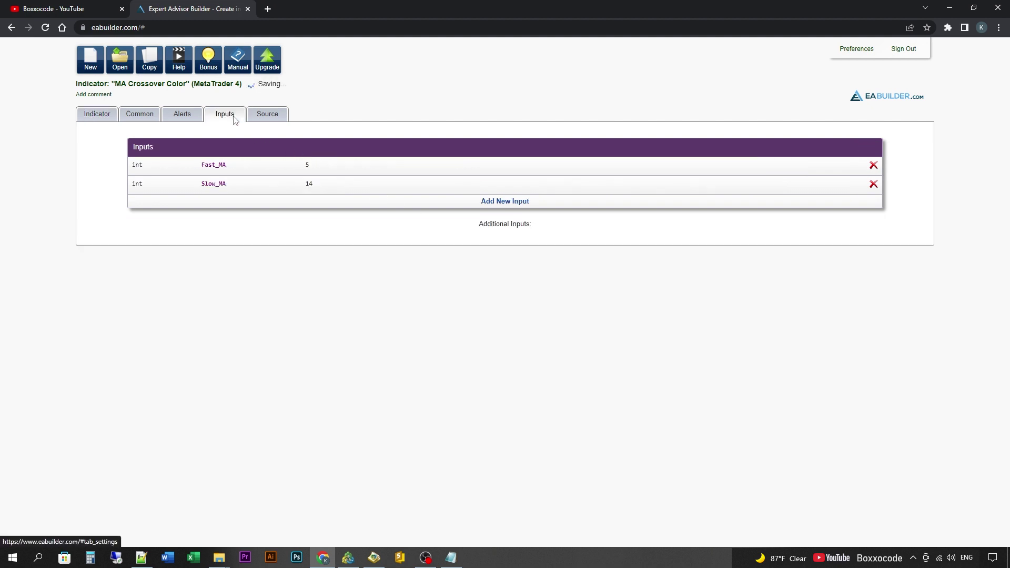
pyautogui.click(269, 119)
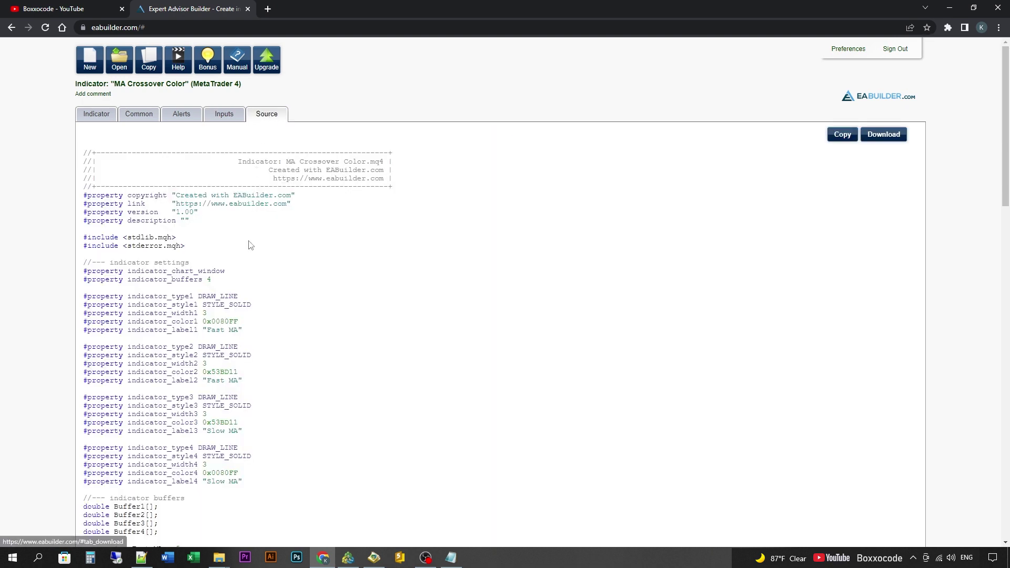
pyautogui.scroll(-10, 258, 279)
pyautogui.scroll(-10, 263, 294)
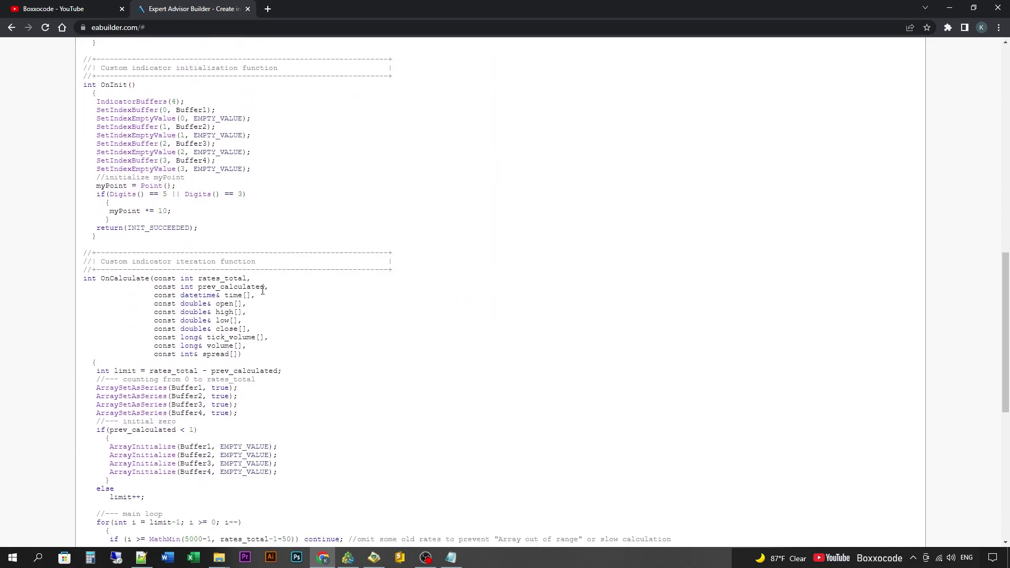
pyautogui.scroll(20, 264, 295)
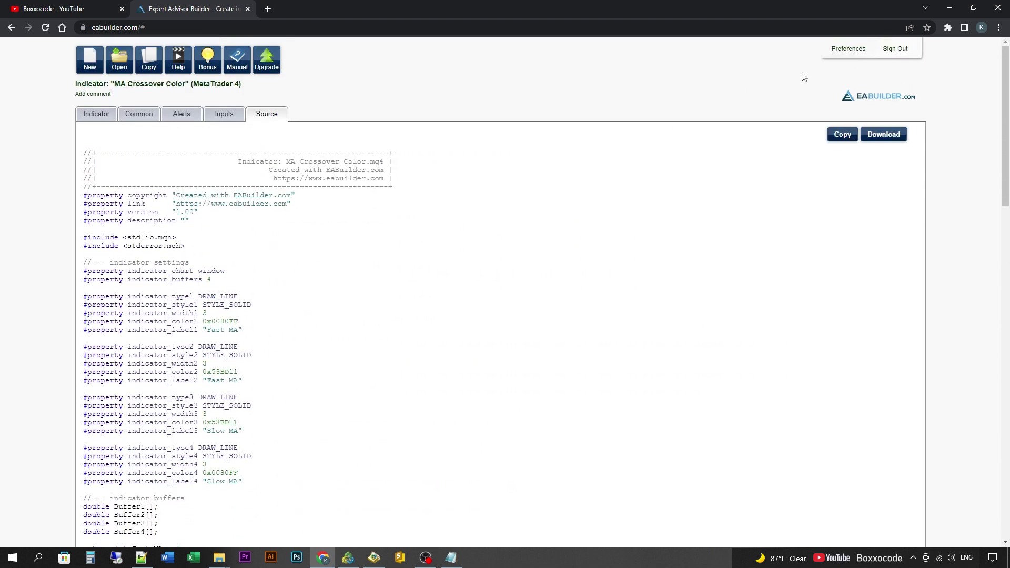
pyautogui.click(872, 143)
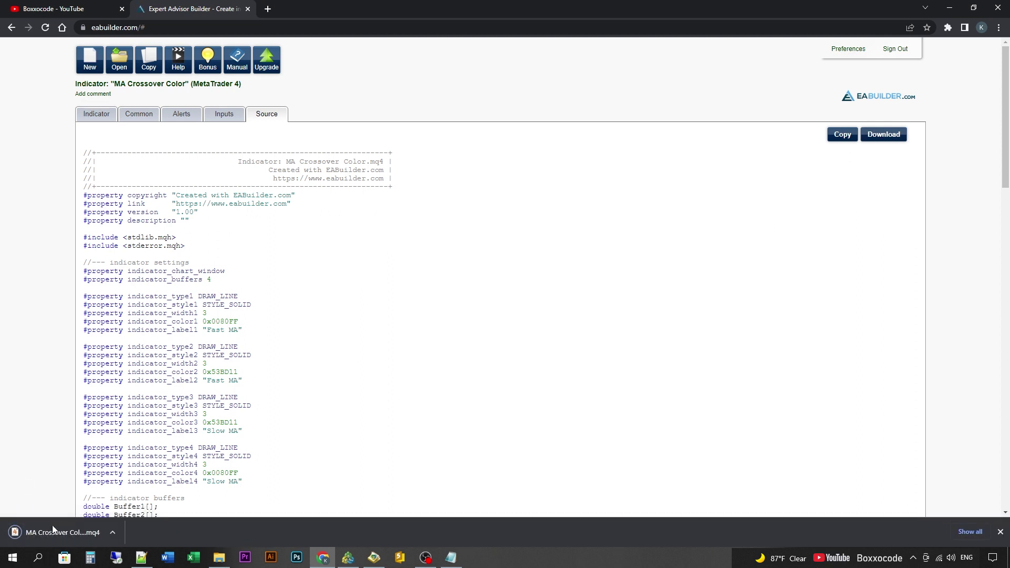
# Step: Show the downloaded MA Crossover Color.mq4 in its folder and cut the file for moving
pyautogui.click(965, 535)
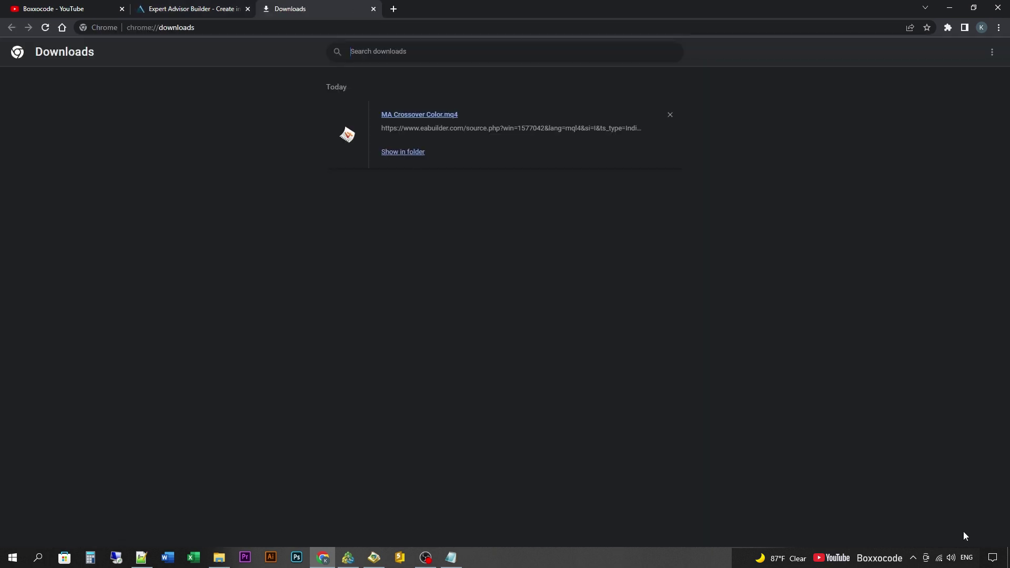
pyautogui.click(406, 153)
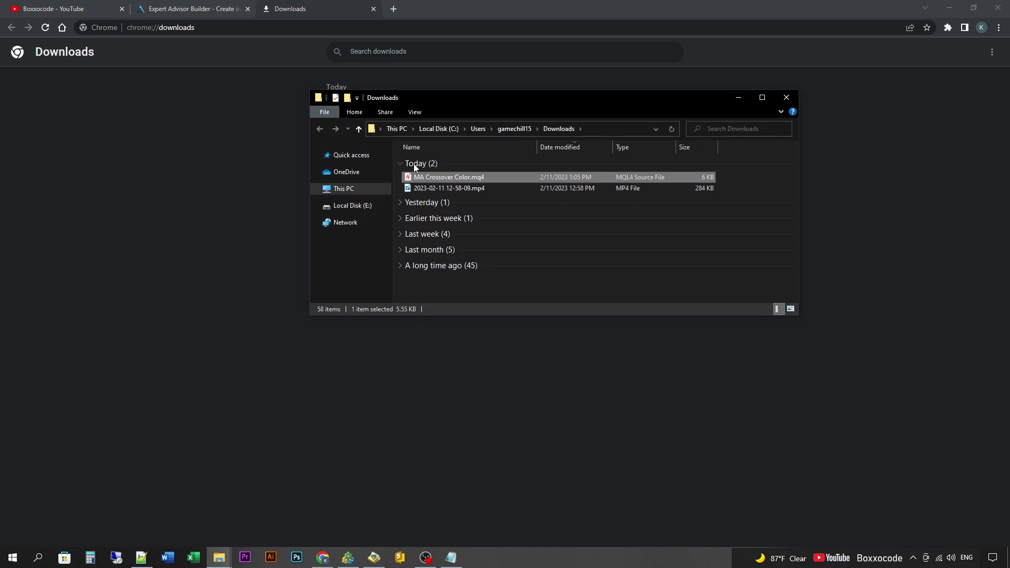
pyautogui.rightClick(431, 178)
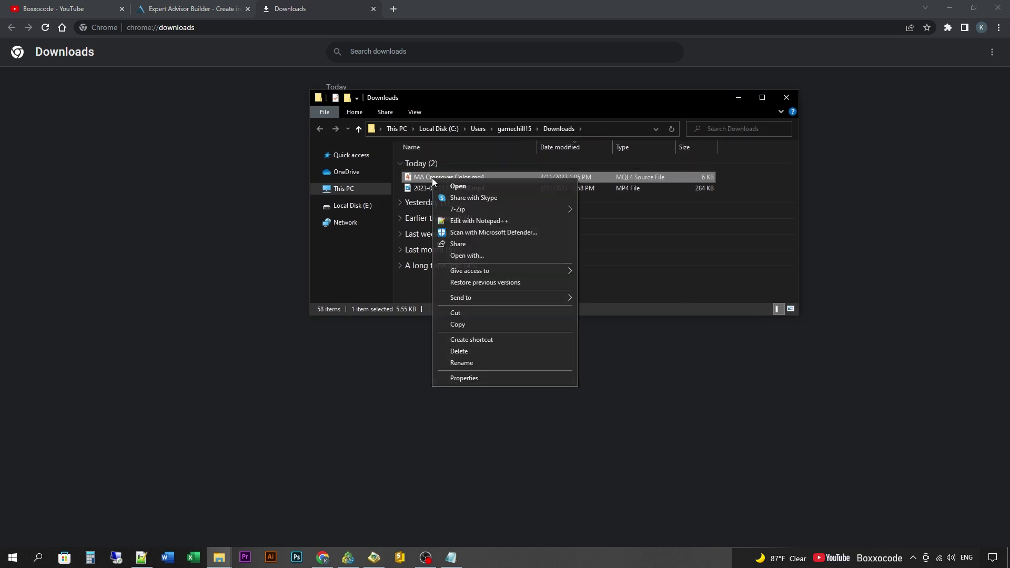
pyautogui.click(461, 314)
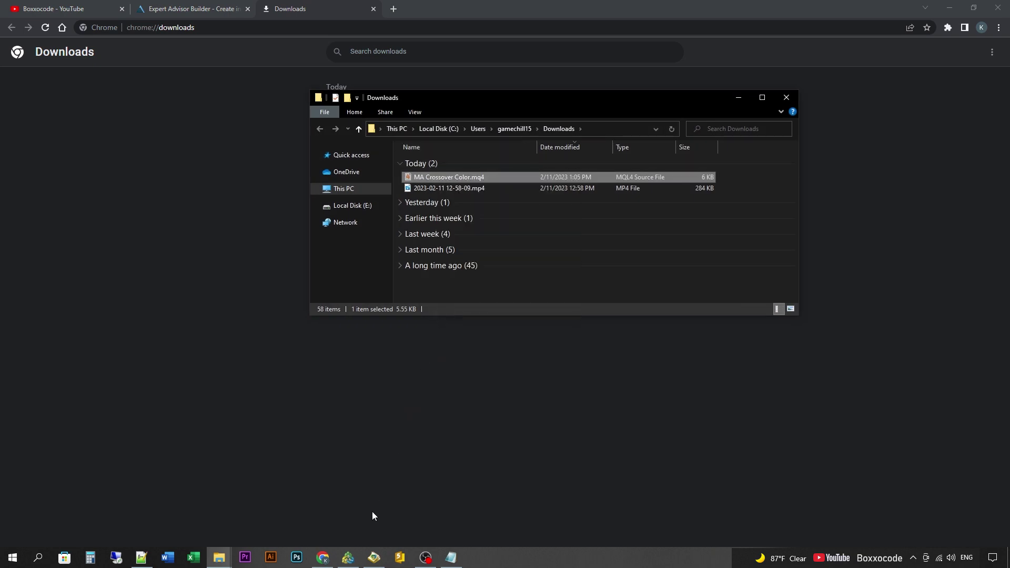
# Step: Switch to MetaTrader 4, open its data folder and paste the cut file into the MQL4 Indicators folder
pyautogui.click(350, 560)
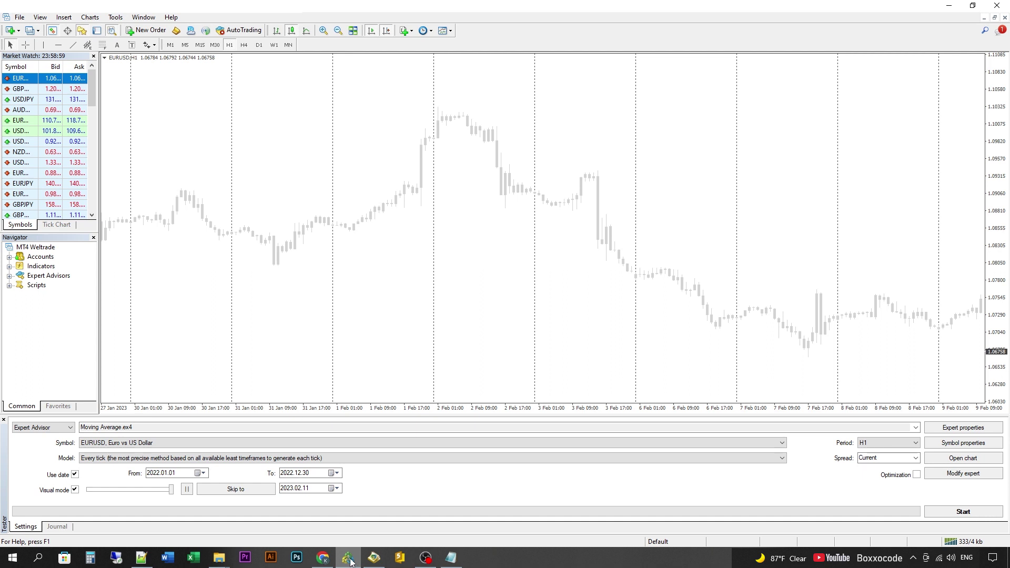
pyautogui.click(20, 17)
pyautogui.click(42, 118)
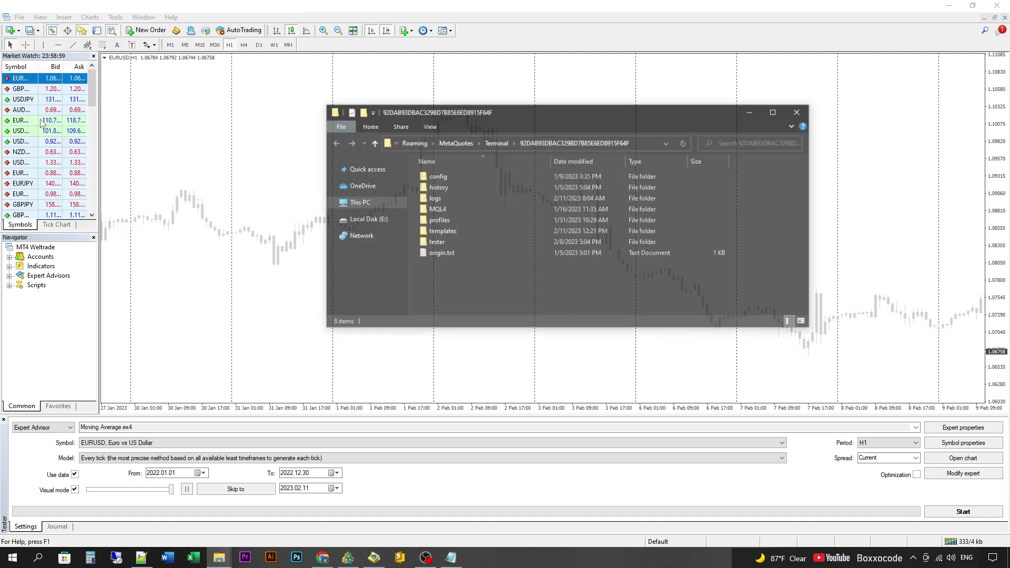
pyautogui.doubleClick(444, 211)
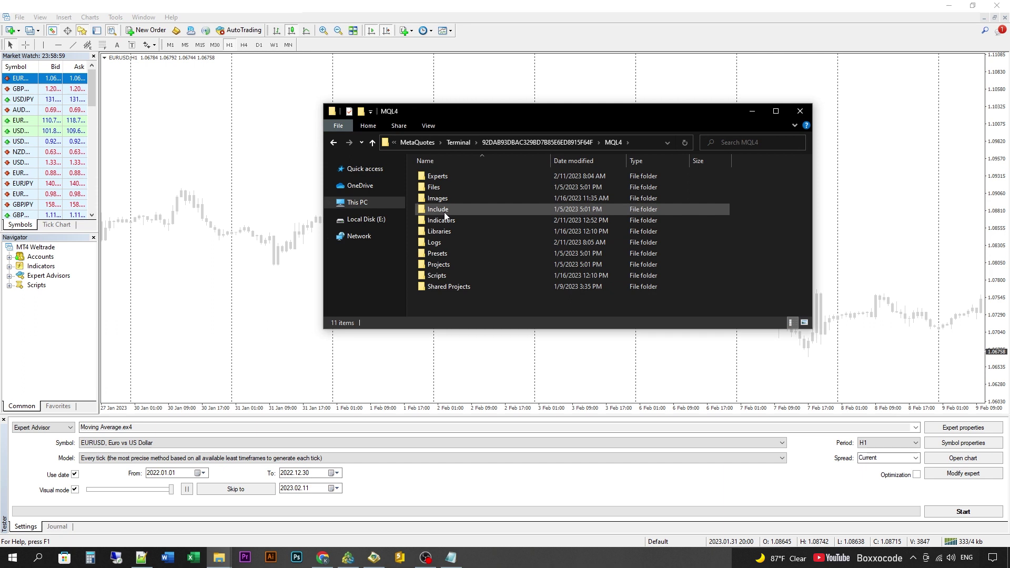
pyautogui.doubleClick(444, 222)
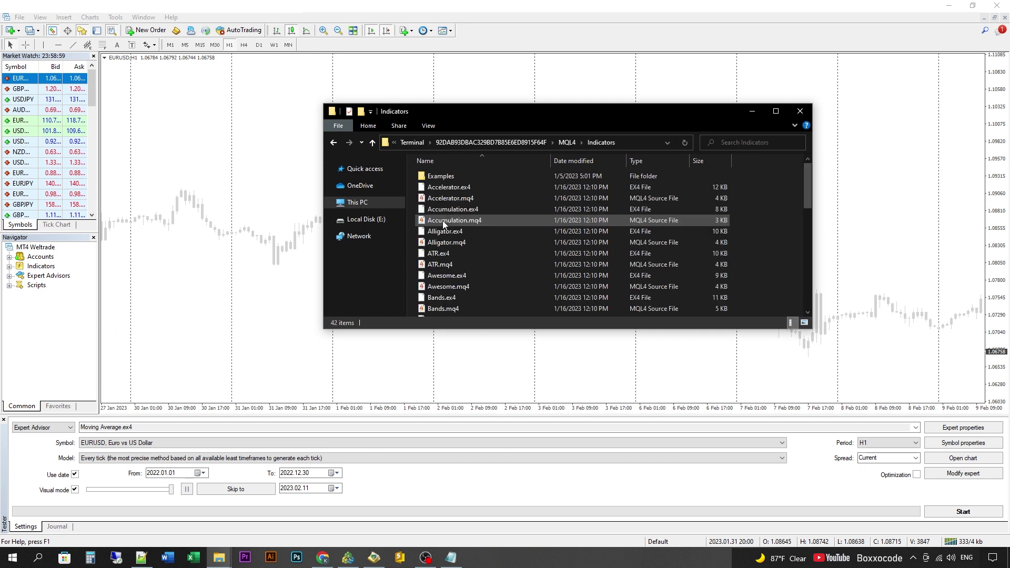
pyautogui.click(495, 287)
pyautogui.hotkey('ctrl', 'v')
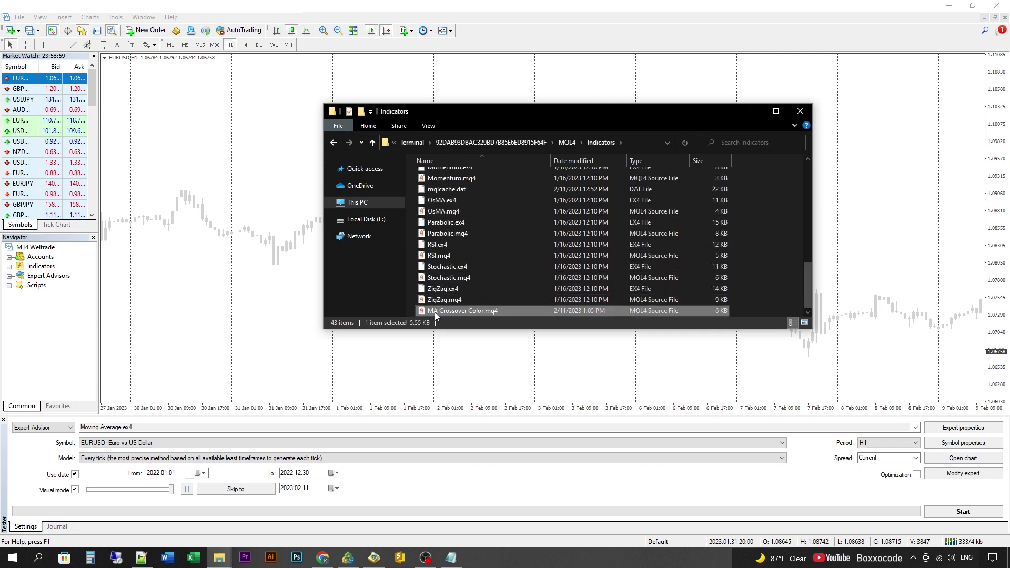
pyautogui.click(801, 112)
# Step: Refresh the Navigator and expand its Indicators list to find MA Crossover Color
pyautogui.rightClick(40, 277)
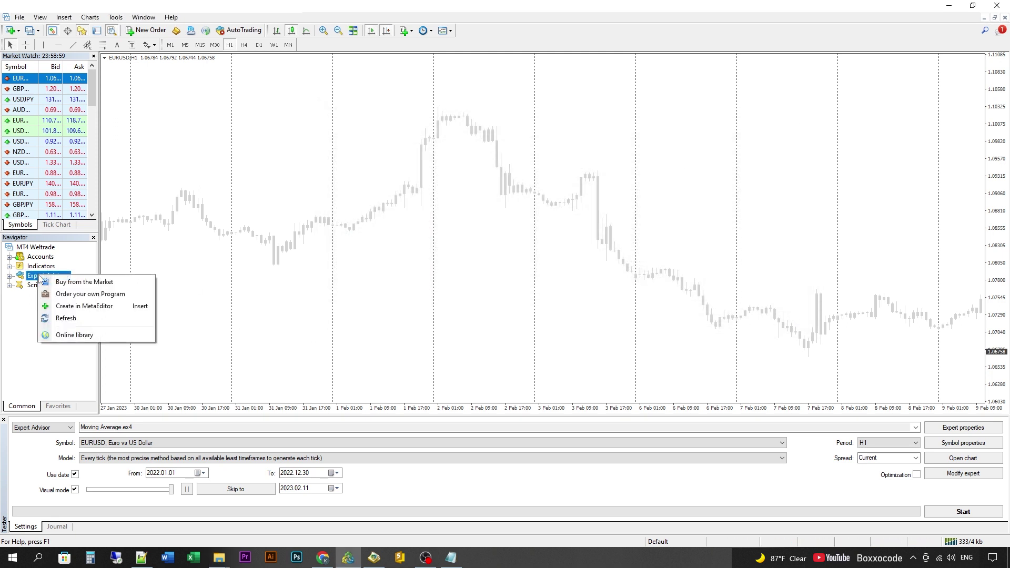
pyautogui.click(64, 318)
pyautogui.click(9, 267)
pyautogui.scroll(-3, 47, 332)
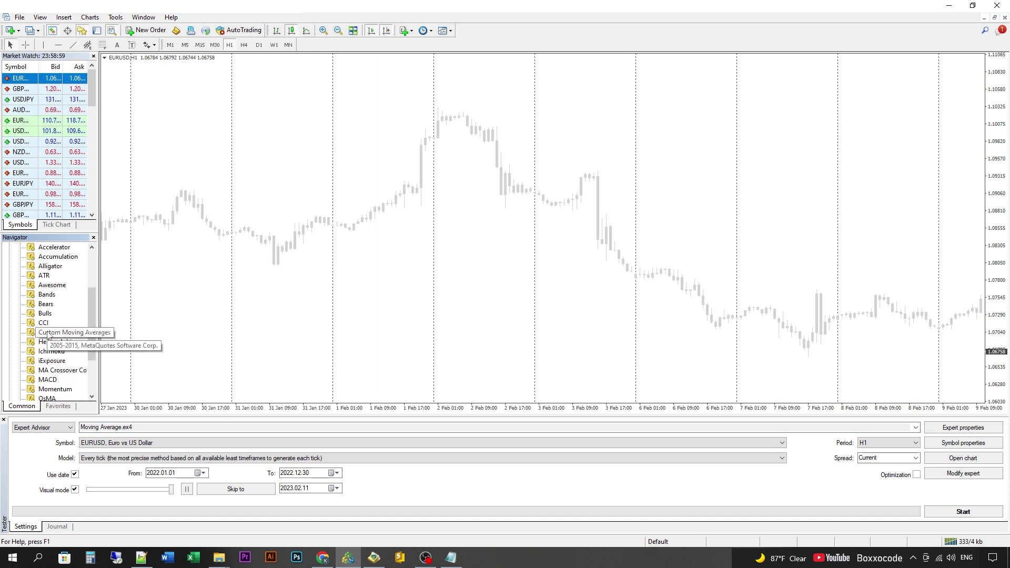
# Step: Attach MA Crossover Color to the EURUSD H1 chart with its default settings, reviewing its common, input, color and visualization options
pyautogui.scroll(-1, 50, 340)
pyautogui.moveTo(67, 343); pyautogui.dragTo(245, 278)
pyautogui.click(319, 173)
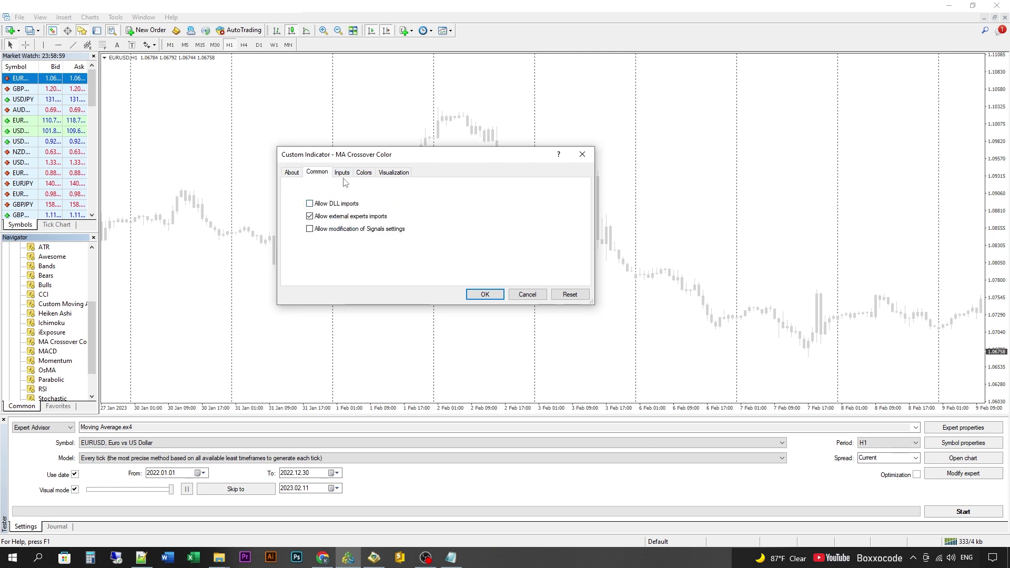
pyautogui.click(342, 173)
pyautogui.click(364, 173)
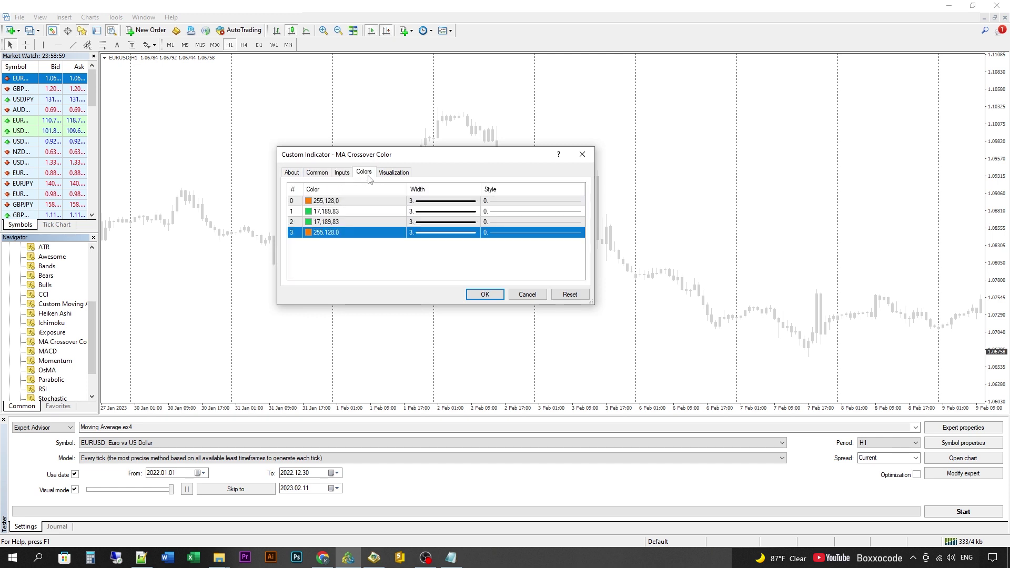
pyautogui.click(398, 174)
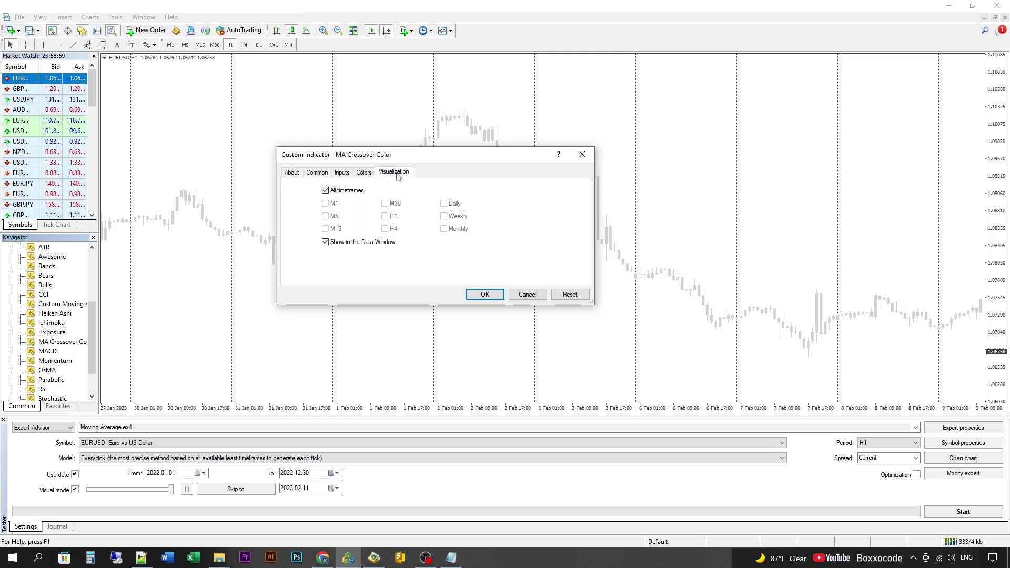
pyautogui.click(475, 295)
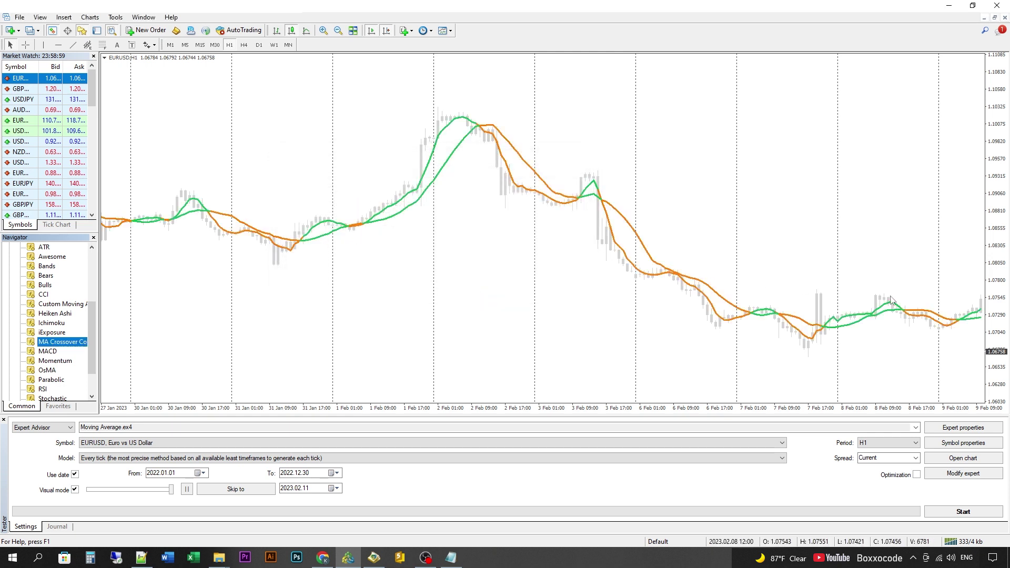
# Step: Examine how the moving average lines change color at each crossover on the EURUSD H1 chart, from the latest bars back to early January 2023
pyautogui.scroll(-10, 758, 279)
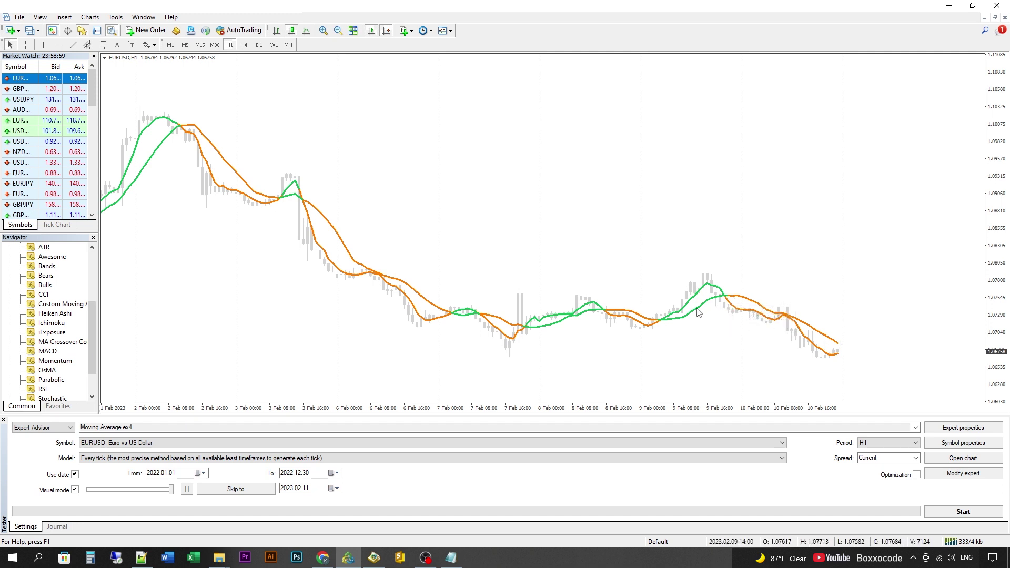
pyautogui.scroll(6, 579, 316)
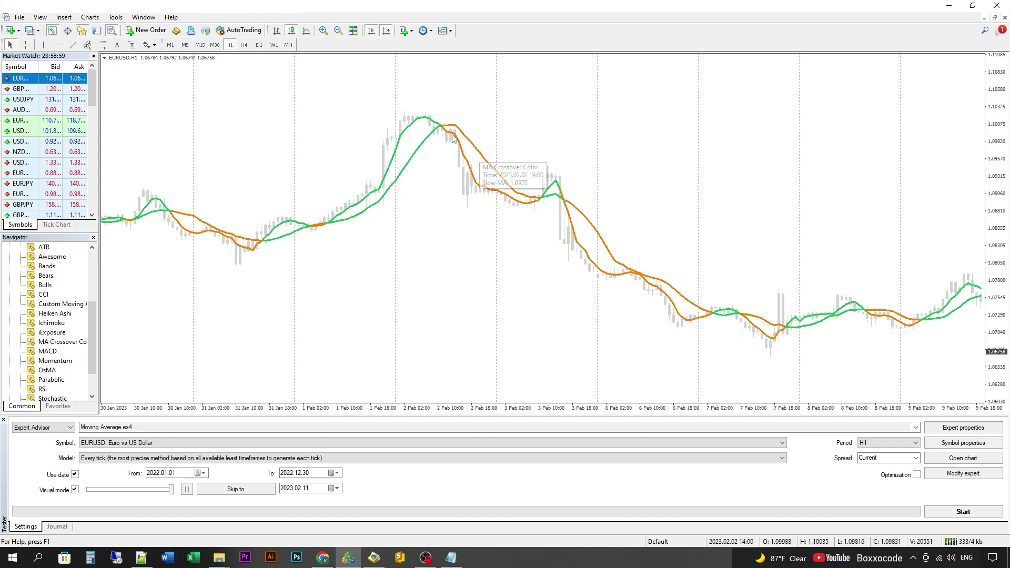
pyautogui.moveTo(346, 220)
pyautogui.moveTo(346, 220); pyautogui.dragTo(754, 214)
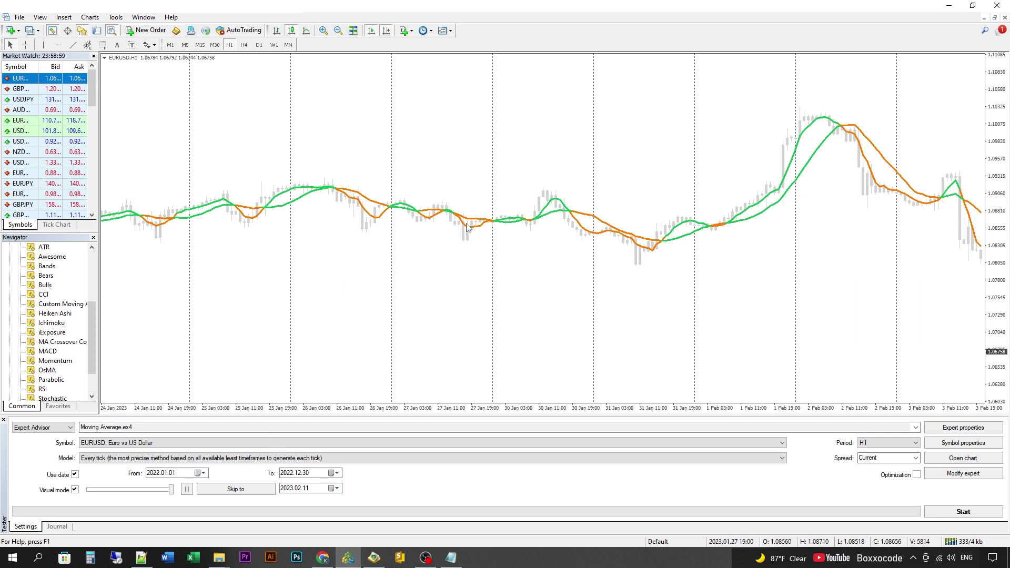
pyautogui.moveTo(377, 205); pyautogui.dragTo(771, 216)
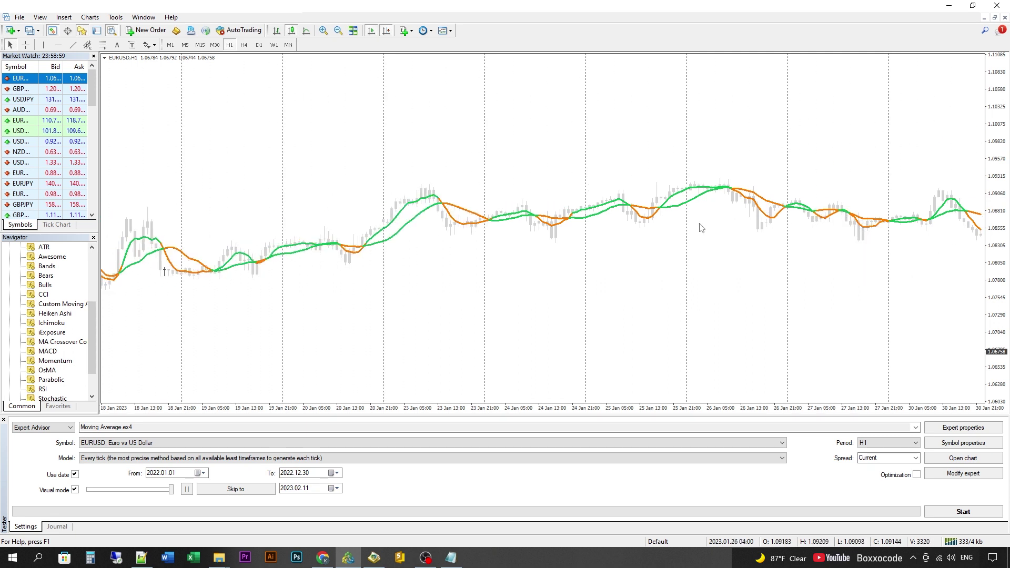
pyautogui.moveTo(999, 304); pyautogui.dragTo(990, 210)
pyautogui.moveTo(528, 285); pyautogui.dragTo(798, 240)
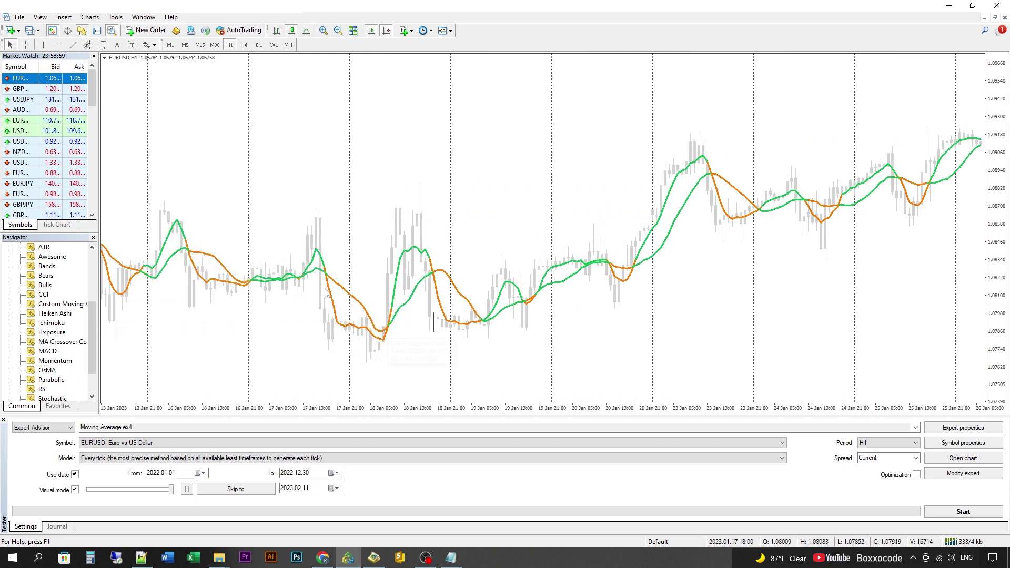
pyautogui.moveTo(238, 273); pyautogui.dragTo(489, 243)
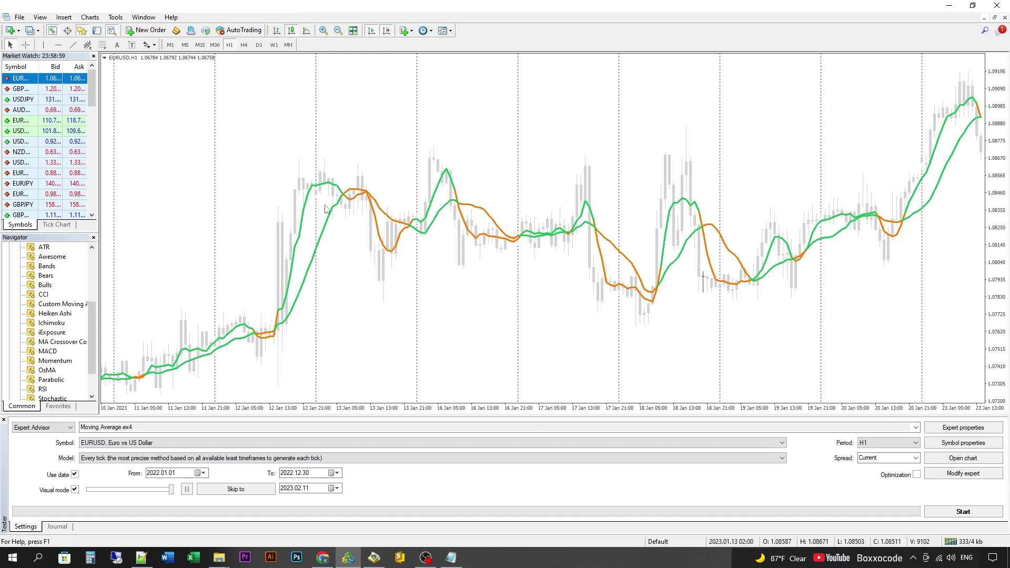
pyautogui.moveTo(327, 209); pyautogui.dragTo(535, 201)
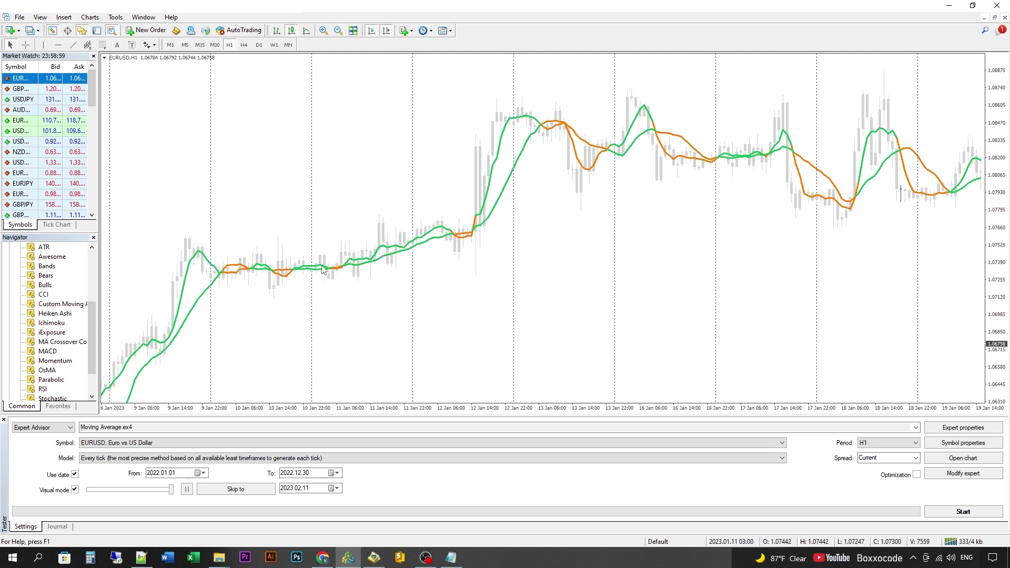
pyautogui.moveTo(212, 268); pyautogui.dragTo(458, 218)
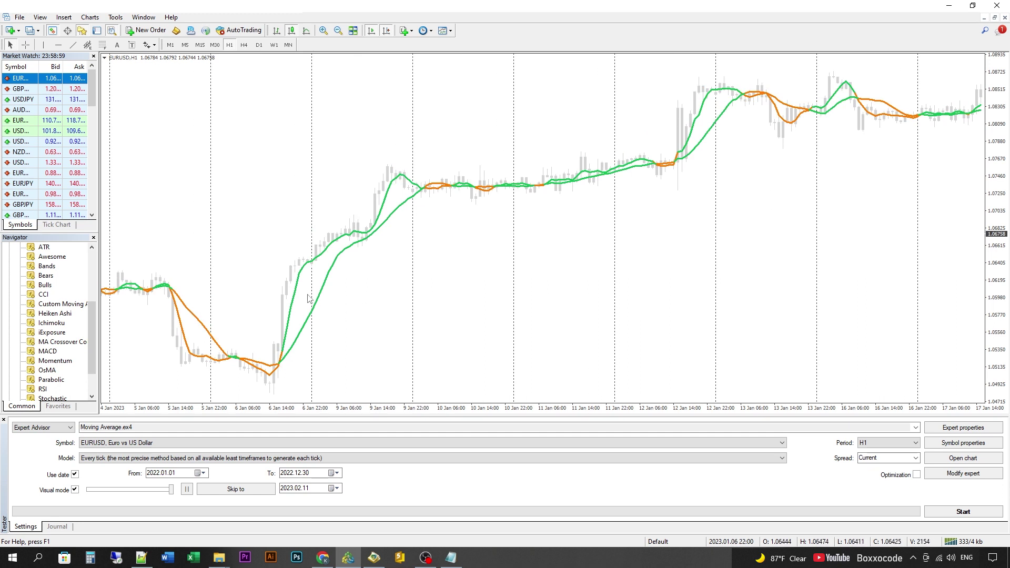
pyautogui.moveTo(330, 252); pyautogui.dragTo(676, 252)
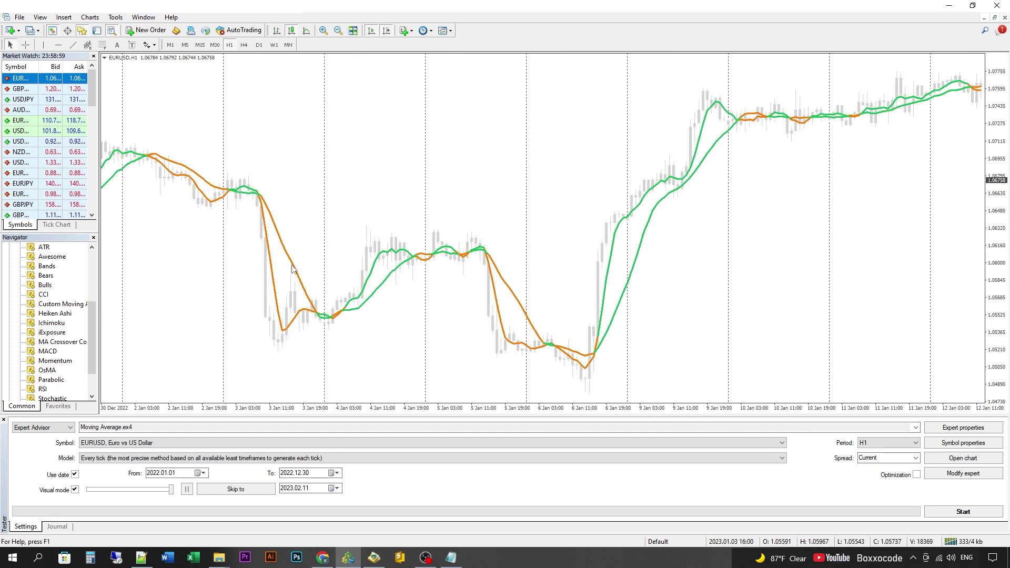